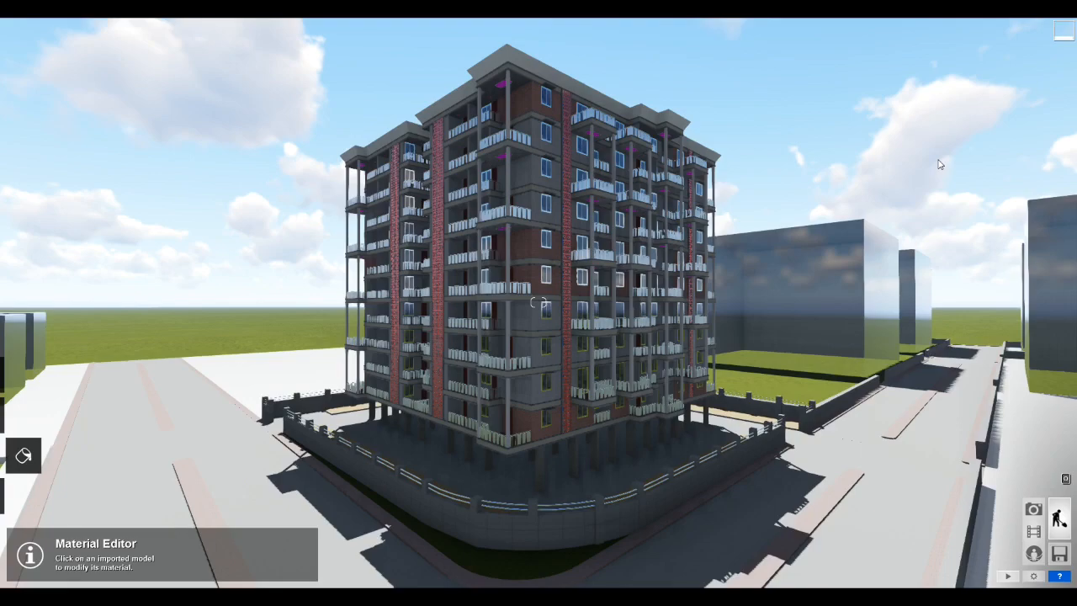
- Open the _0021_DarkRed material of the balcony edge band for editing
right_click_drag(552, 293, 622, 244)
key("w")
key("w")
key("w")
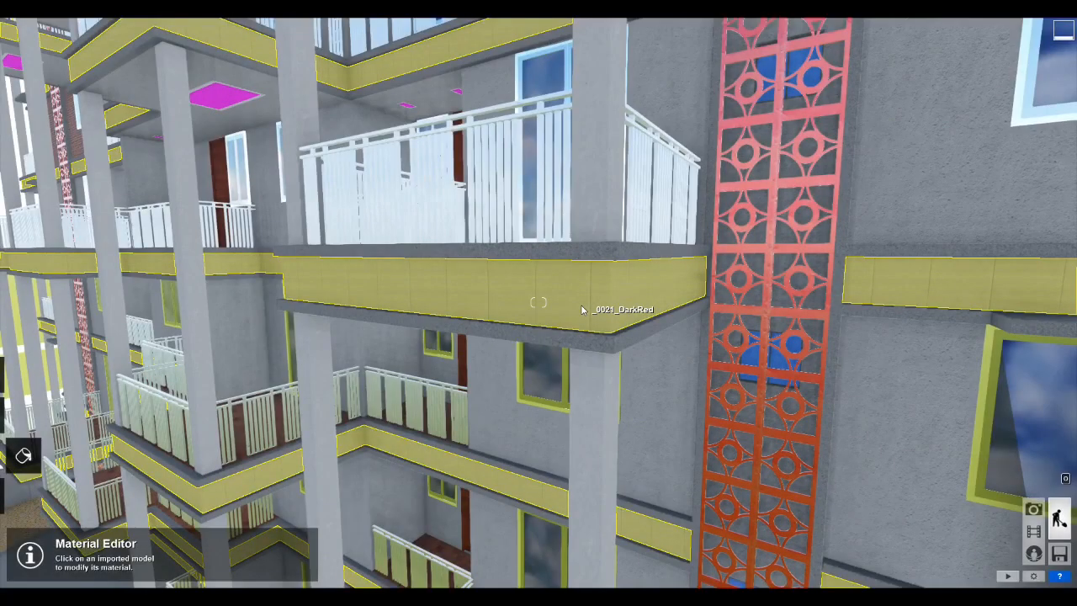
left_click(582, 310)
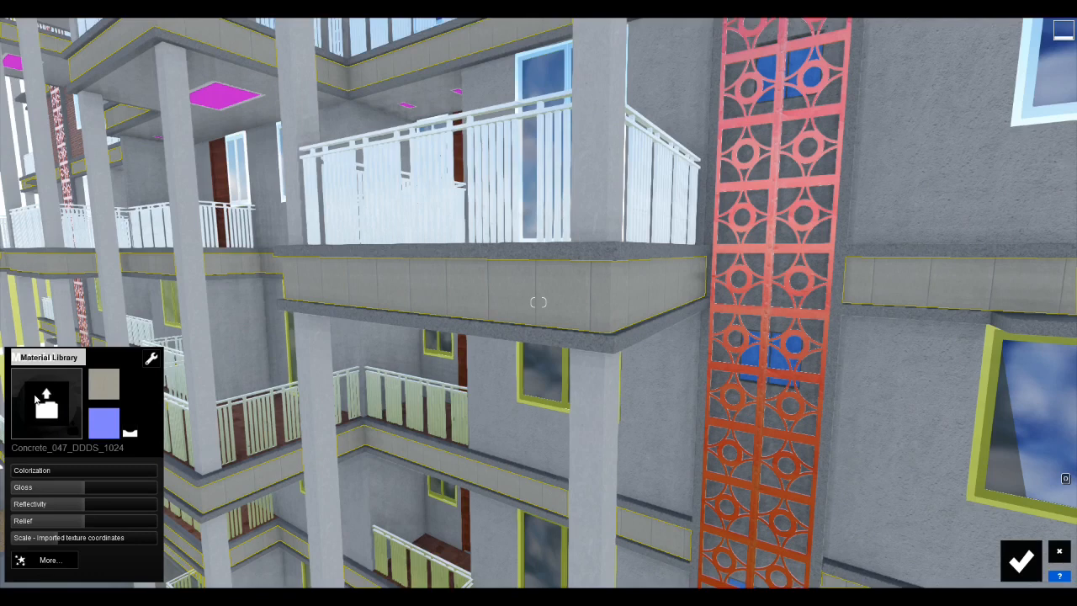
- Browse the exterior render folder for a color map texture for the balcony band, leaving the current map in place
left_click(104, 385)
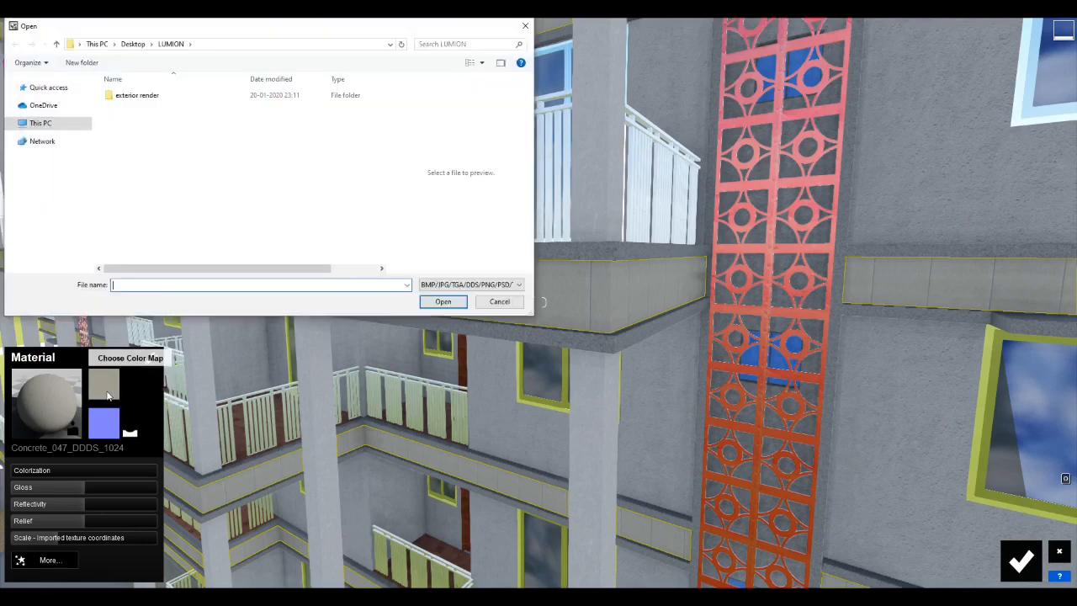
double_click(159, 97)
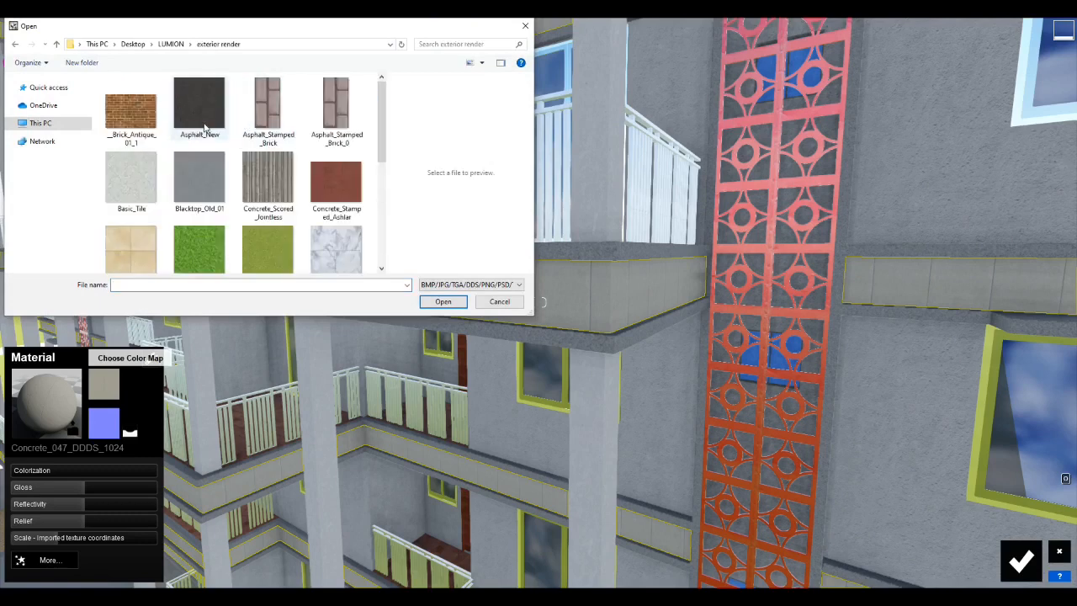
scroll(221, 235, "down", 5)
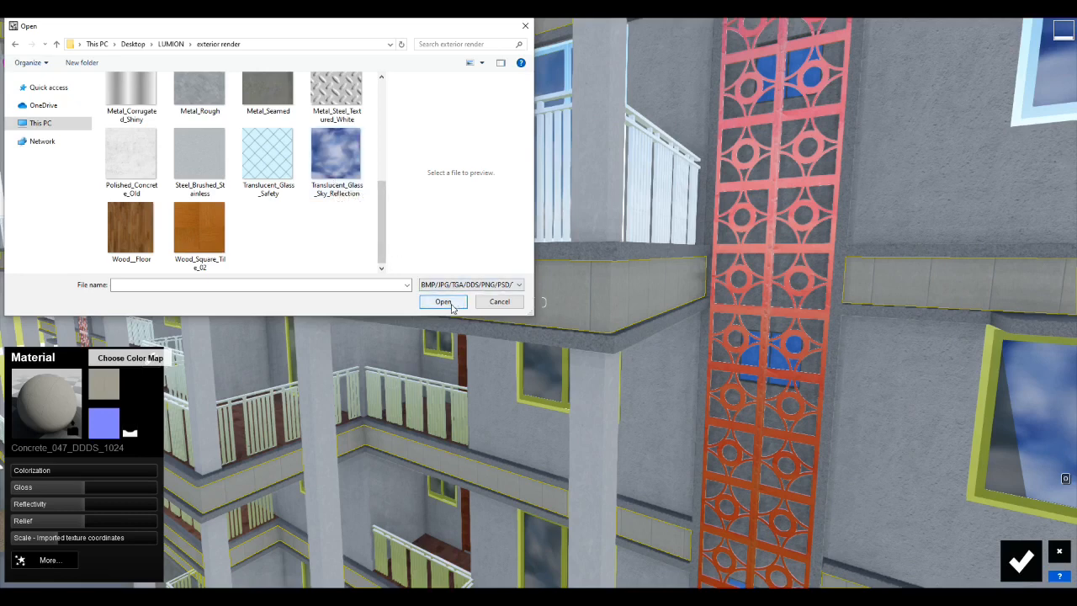
left_click(499, 303)
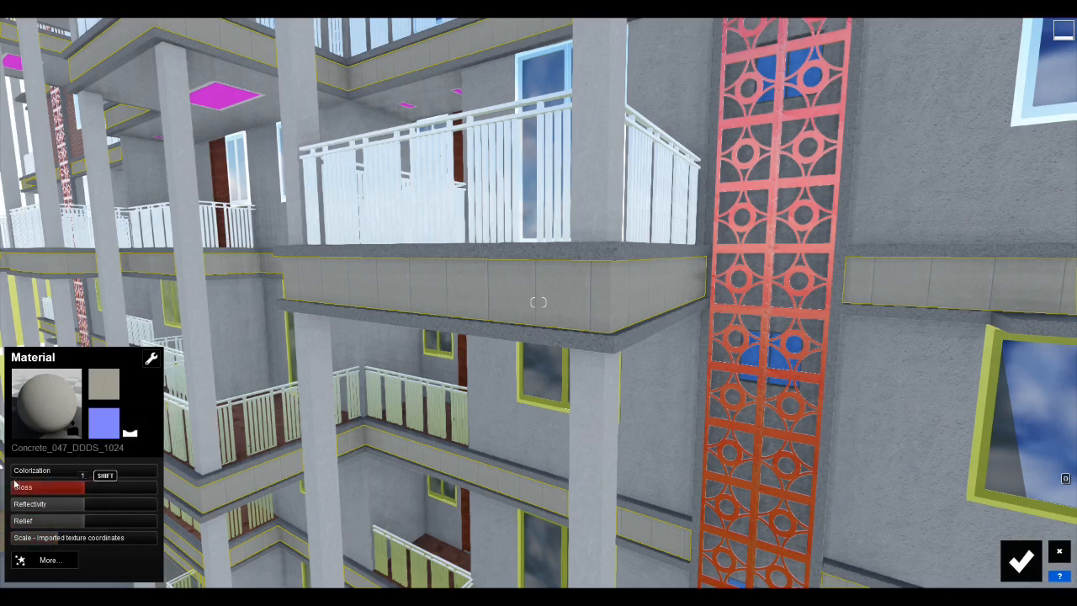
- Try tinting the balcony band white and red at different colorization strengths
left_click_drag(23, 473, 76, 476)
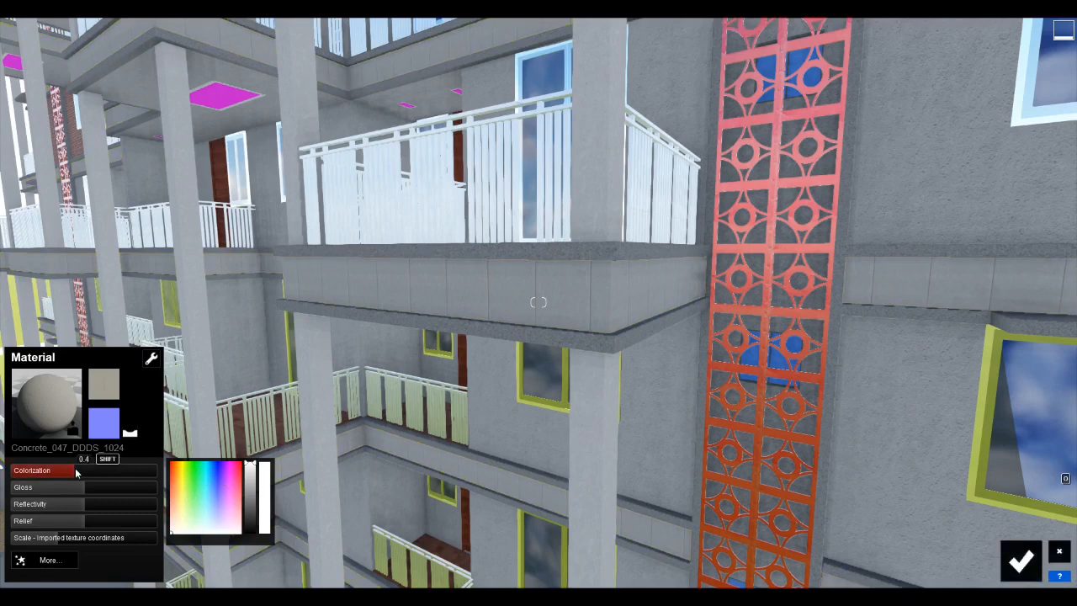
left_click_drag(76, 474, 190, 473)
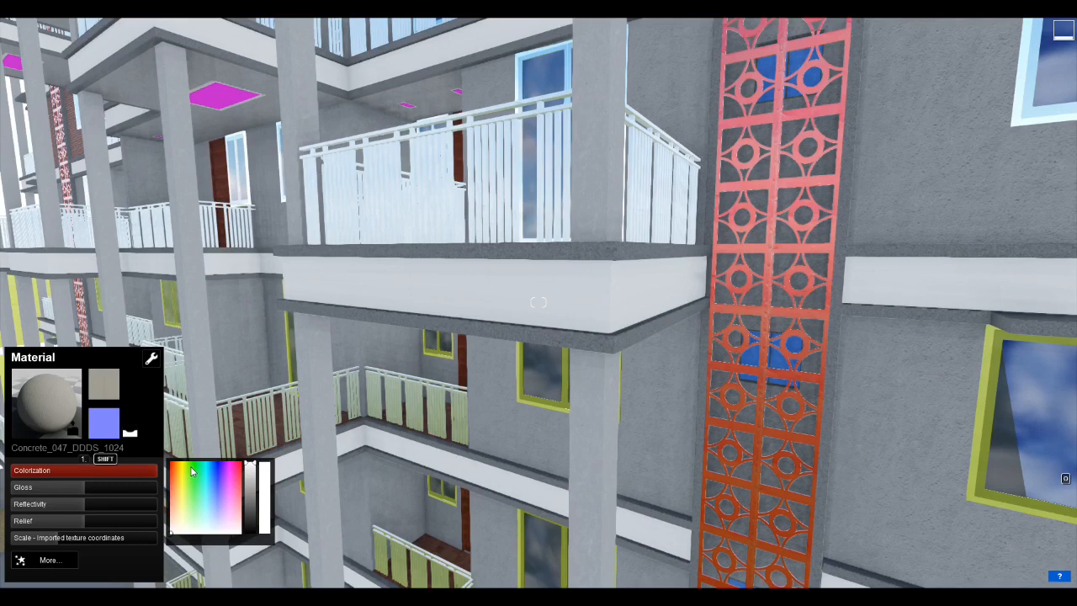
left_click_drag(158, 474, 91, 480)
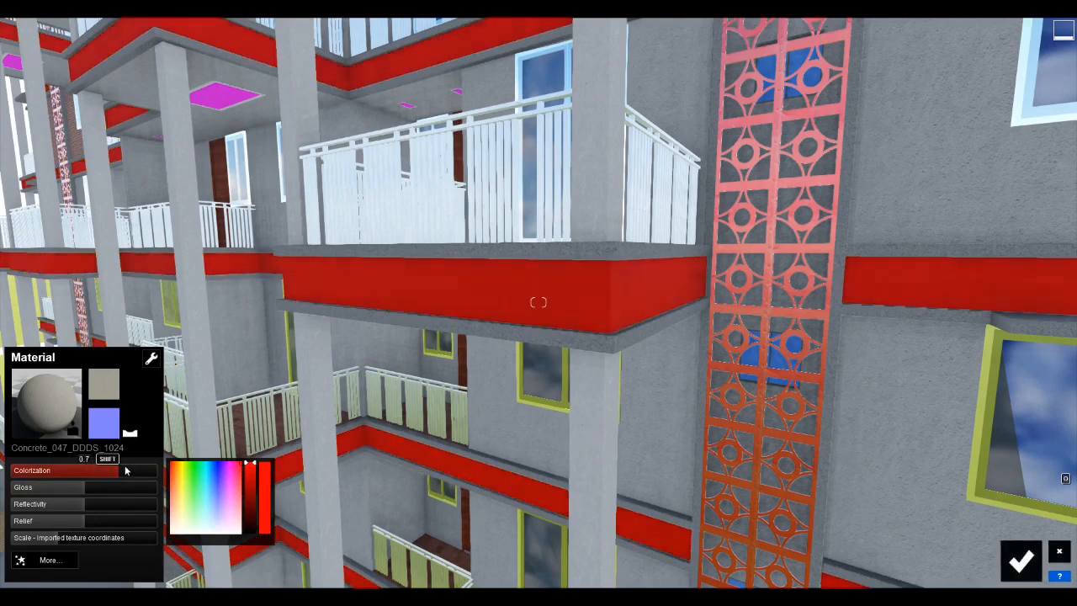
left_click_drag(90, 476, 187, 462)
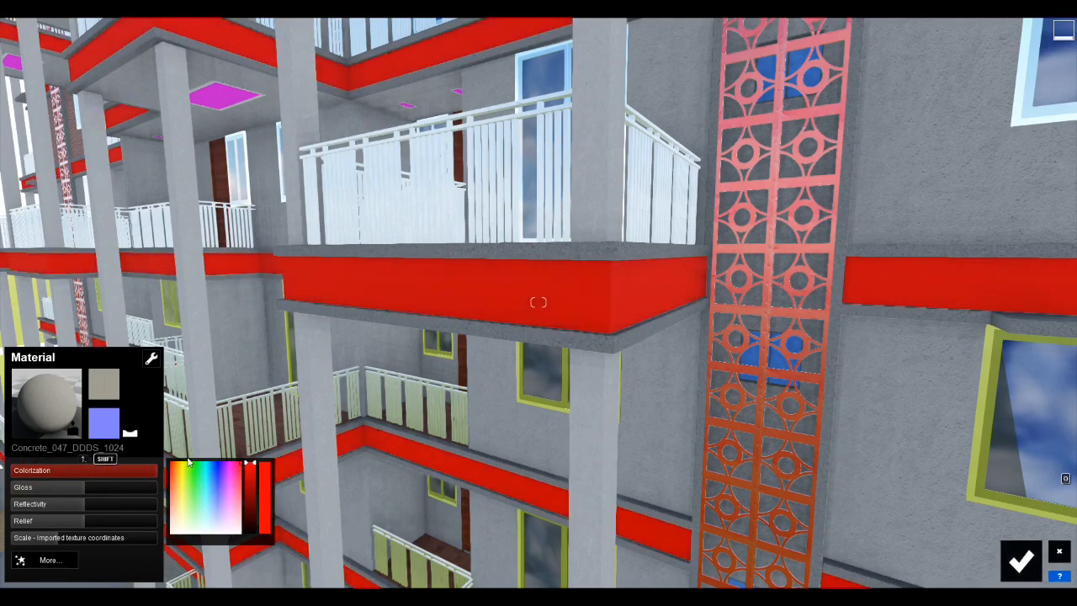
left_click(107, 476)
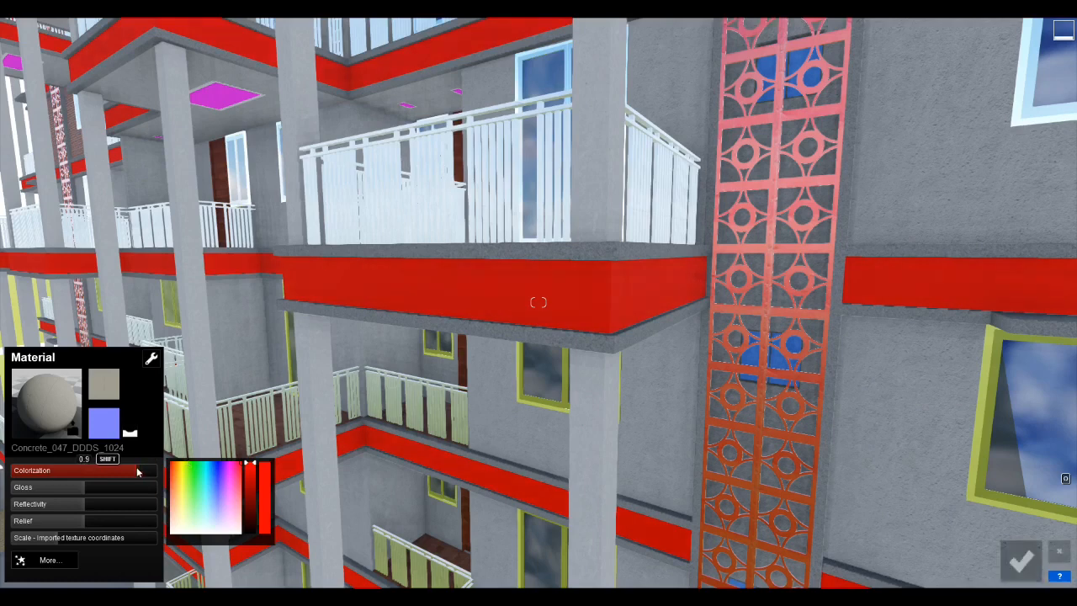
- Tint the balcony band white with colorization slightly above half strength
left_click_drag(107, 477, 78, 484)
left_click(236, 516)
left_click(99, 476)
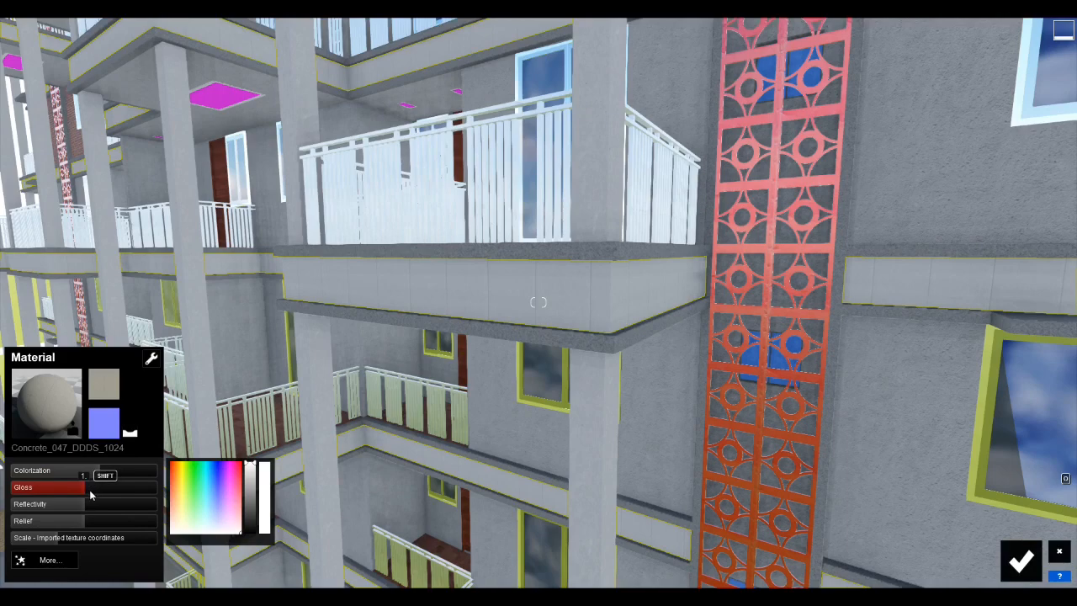
- Try maximum gloss on the balcony band, then return it to the middle of the range
key("w")
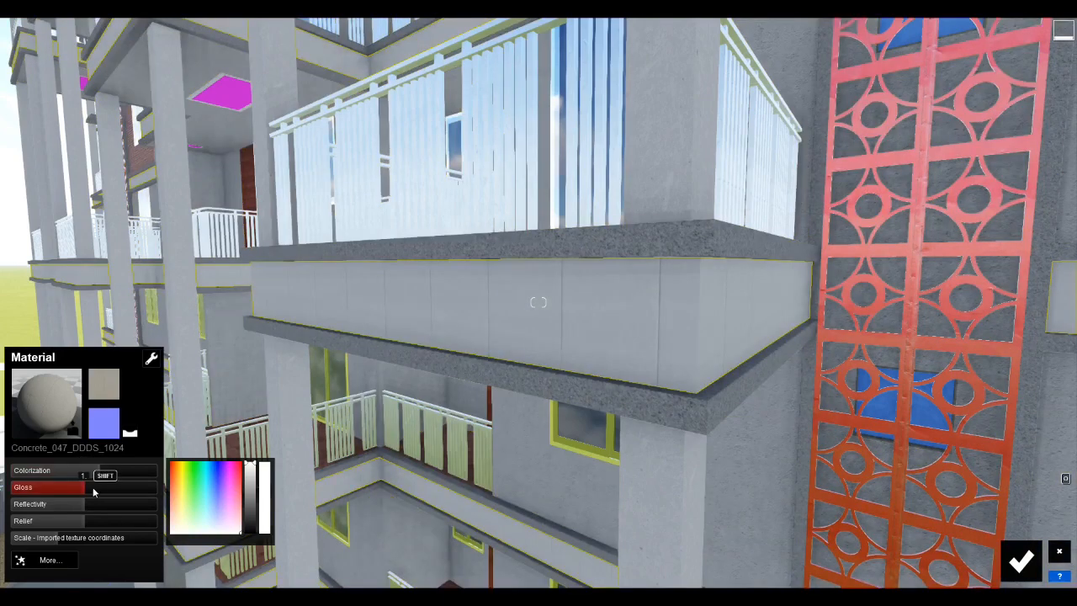
left_click_drag(88, 492, 172, 495)
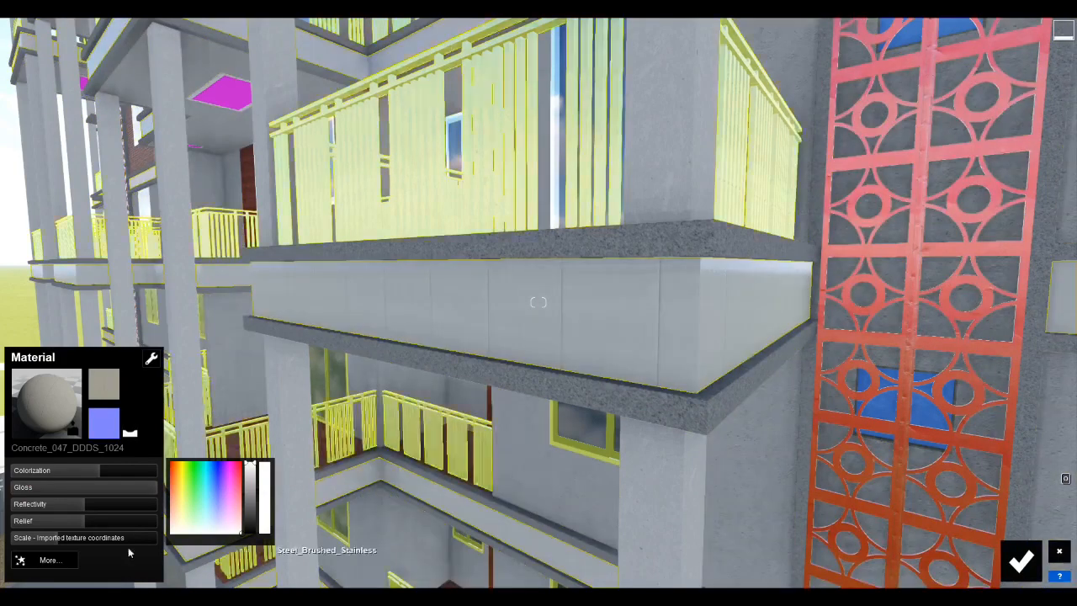
left_click_drag(149, 491, 84, 514)
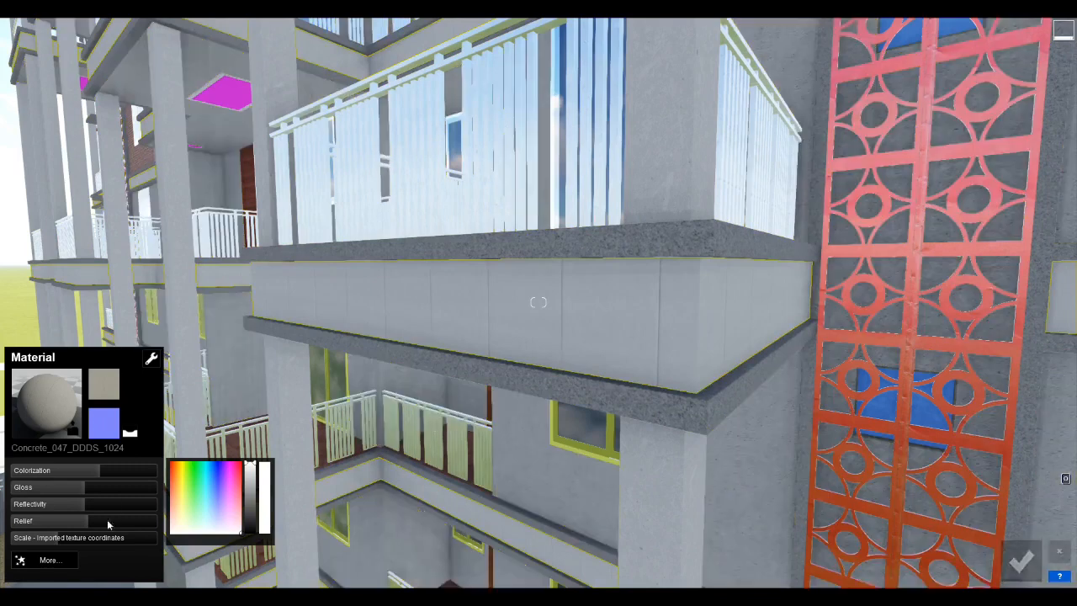
- Test stronger relief on the balcony band's panel joints and adjust its texture scale
left_click_drag(88, 522, 138, 519)
key("w")
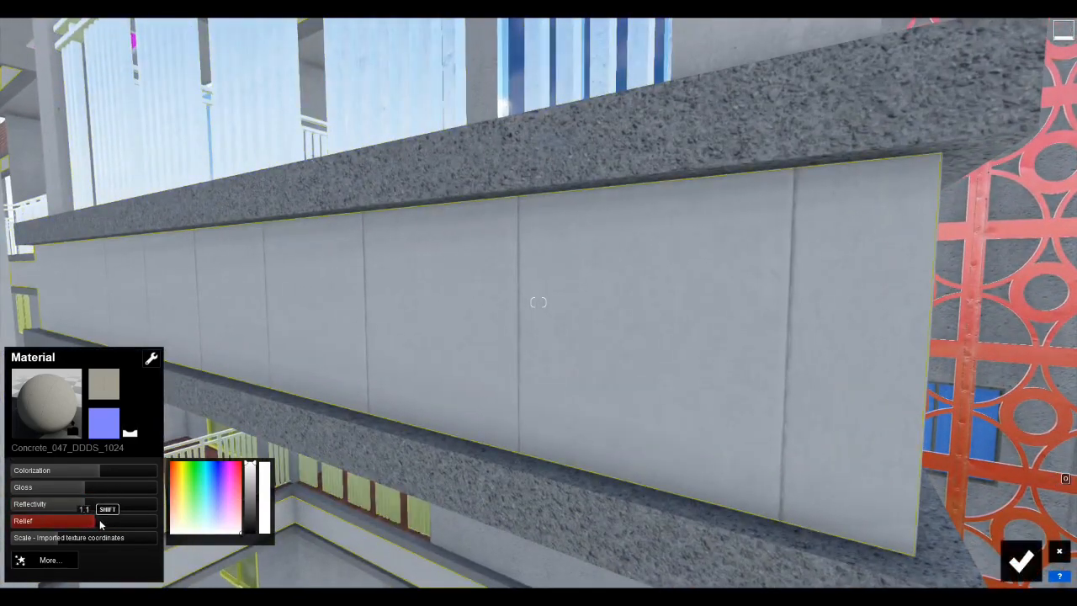
left_click_drag(100, 519, 145, 522)
mouse_move(58, 540)
left_mouse_down()
mouse_move(70, 538)
mouse_move(45, 541)
mouse_move(57, 539)
left_mouse_up()
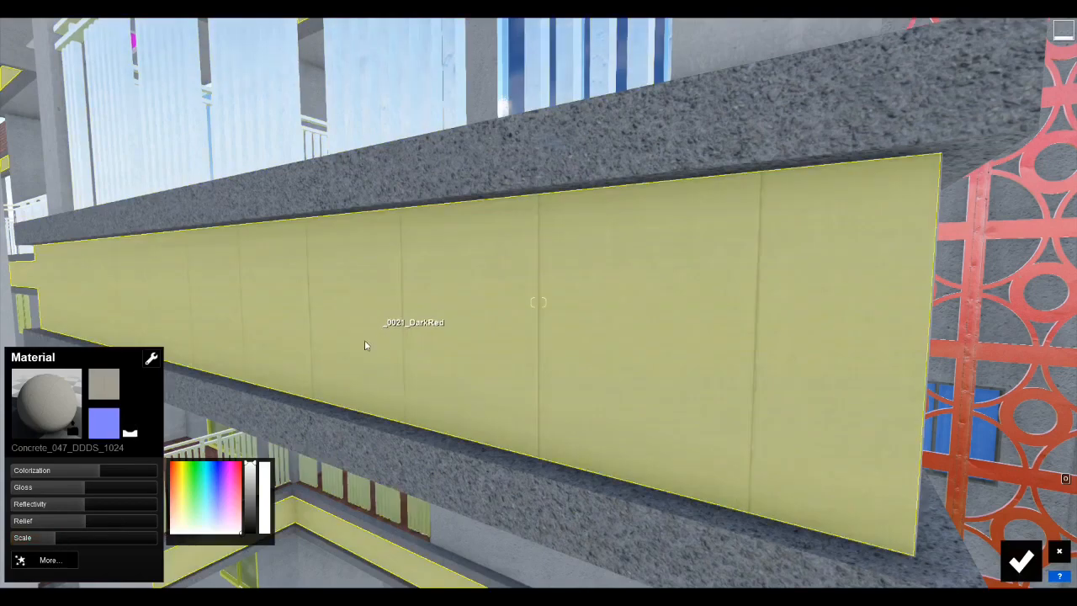
- Lower the texture scale of the grey Concrete_001 slab edges and walls, and raise their relief and reflectivity
right_click_drag(357, 402, 334, 384)
key("s")
key("w")
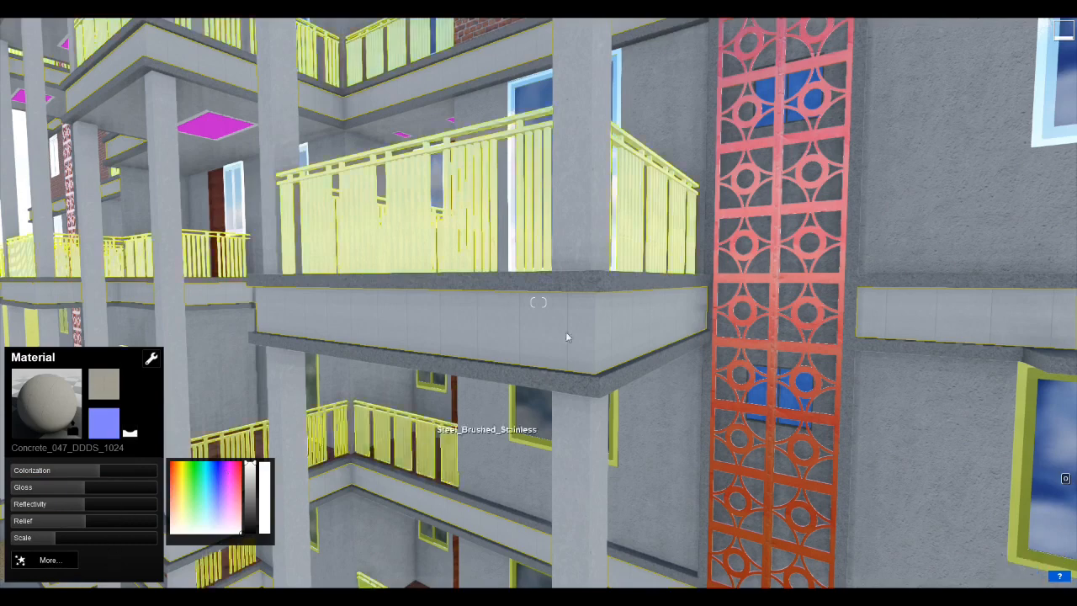
left_click(596, 284)
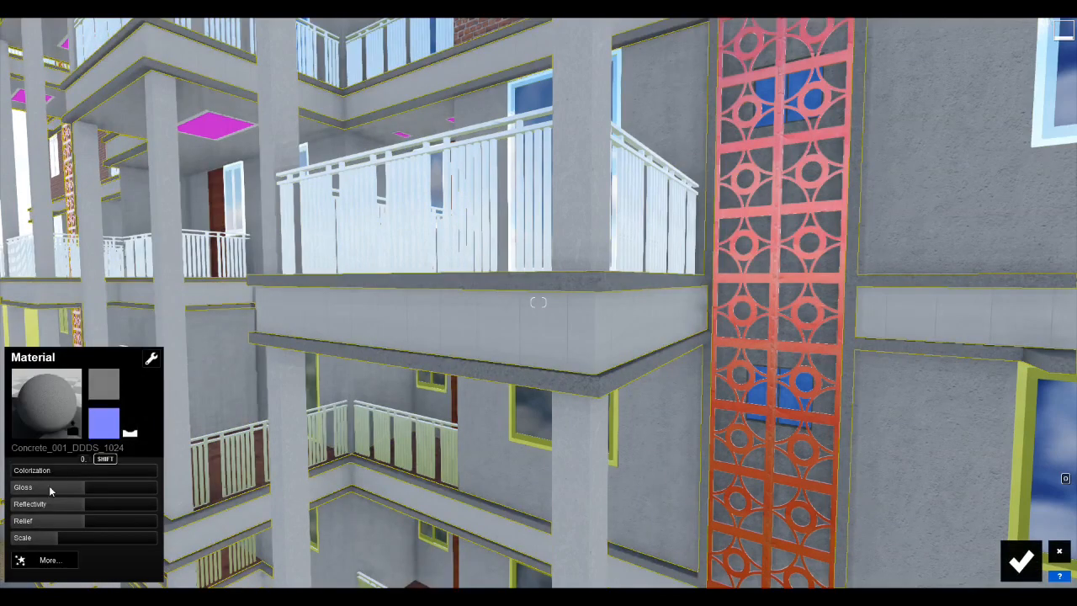
key("w")
right_click_drag(505, 365, 520, 343)
key("w")
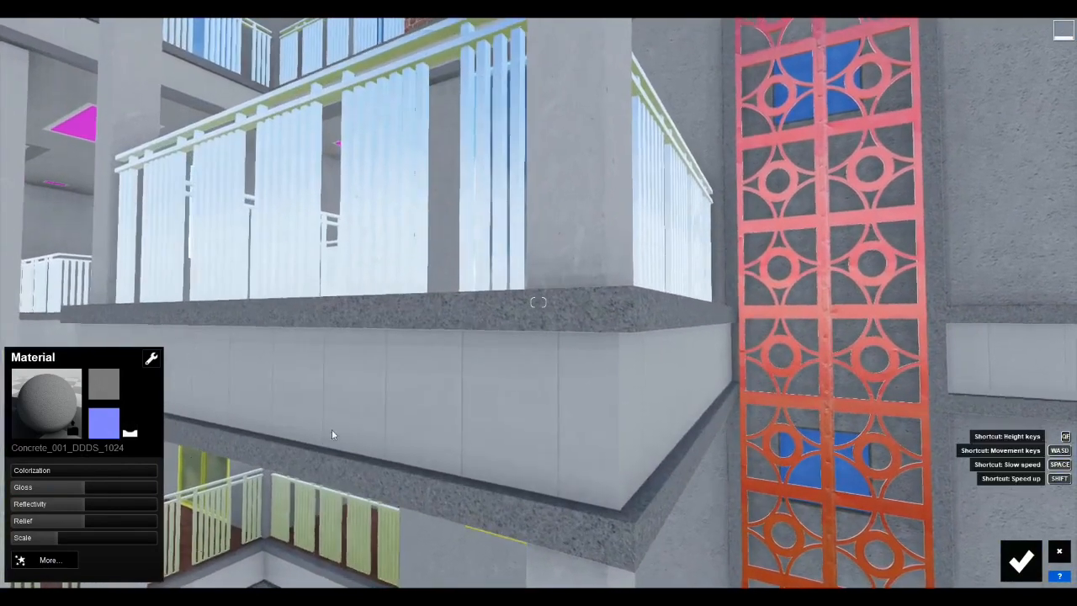
mouse_move(52, 536)
left_mouse_down()
mouse_move(89, 522)
mouse_move(106, 528)
mouse_move(95, 504)
mouse_move(104, 505)
left_mouse_up()
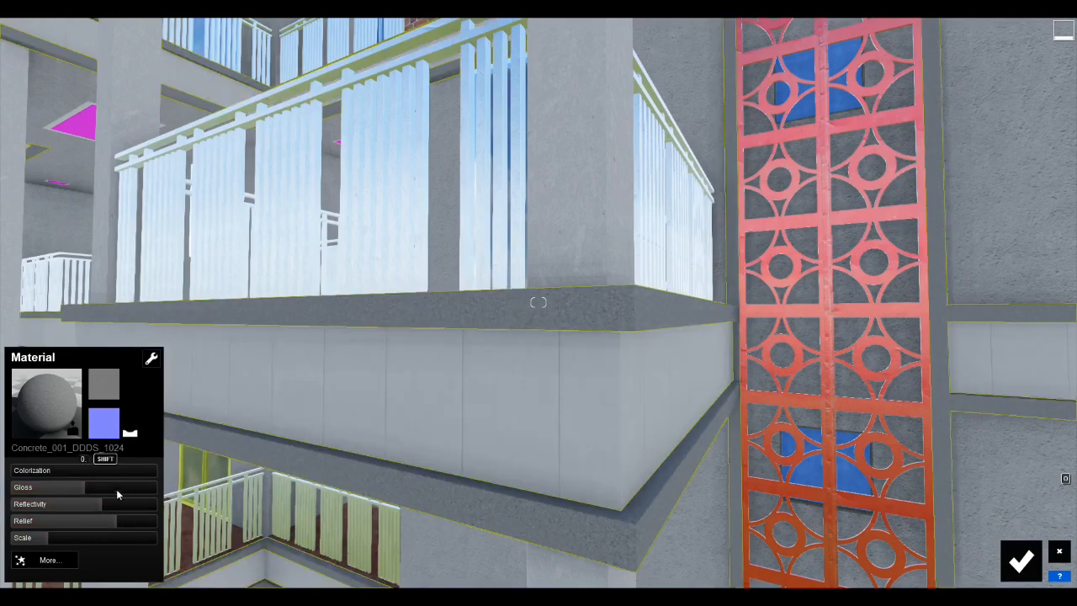
- Tint the balcony columns' concrete material white with colorization 0.8
key("s")
right_click_drag(523, 420, 497, 411)
key("w")
key("w")
key("w")
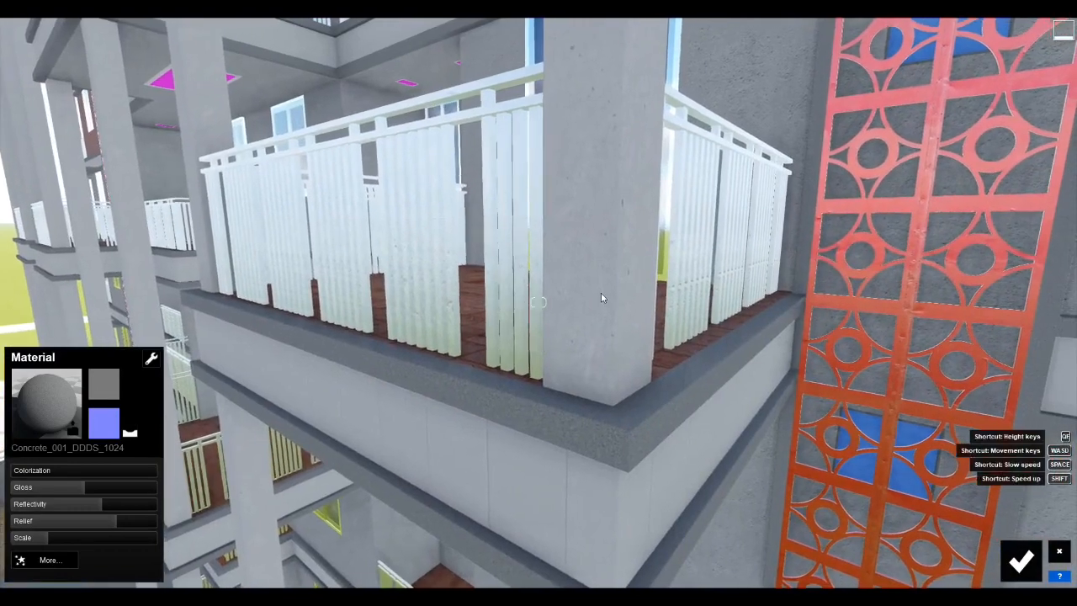
left_click(601, 295)
left_click_drag(32, 472, 122, 473)
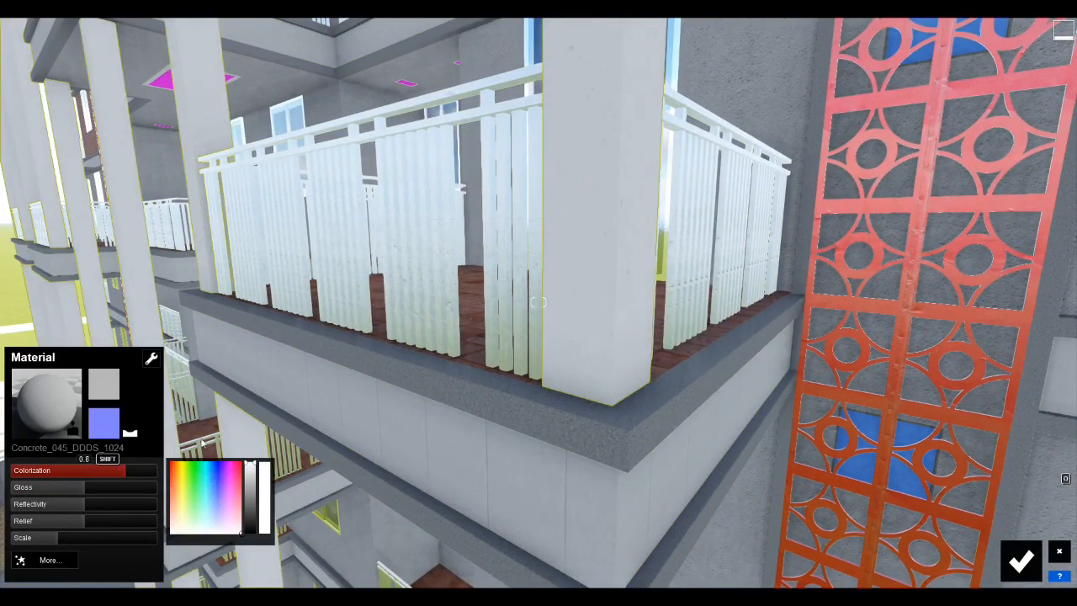
- Raise the balcony railings' gloss and reflectivity, lower their relief, and set their texture scale to 0.1
key("s")
right_click_drag(202, 444, 181, 408)
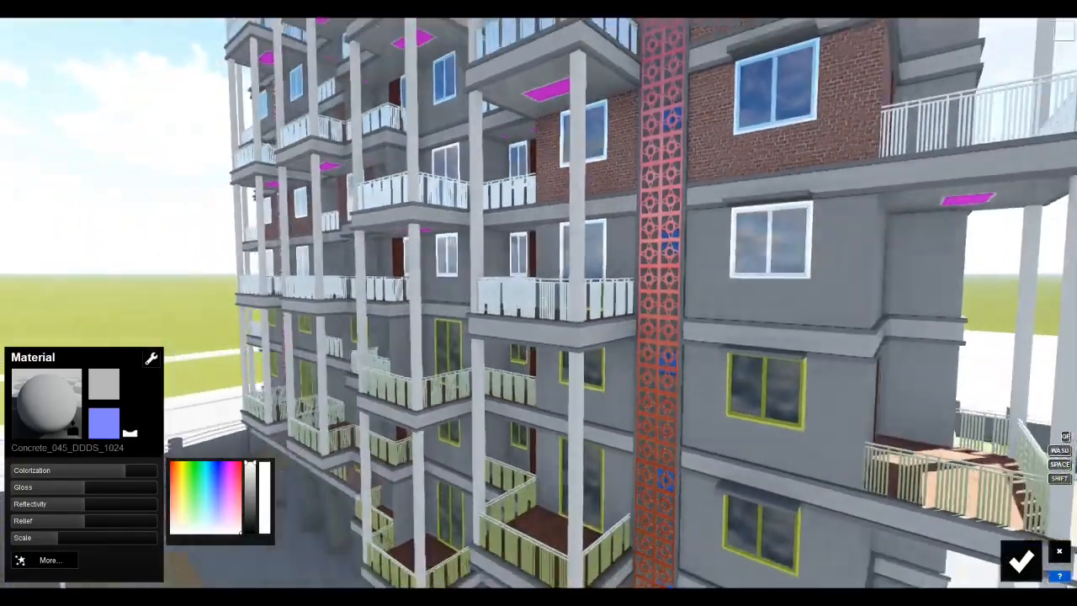
key("w")
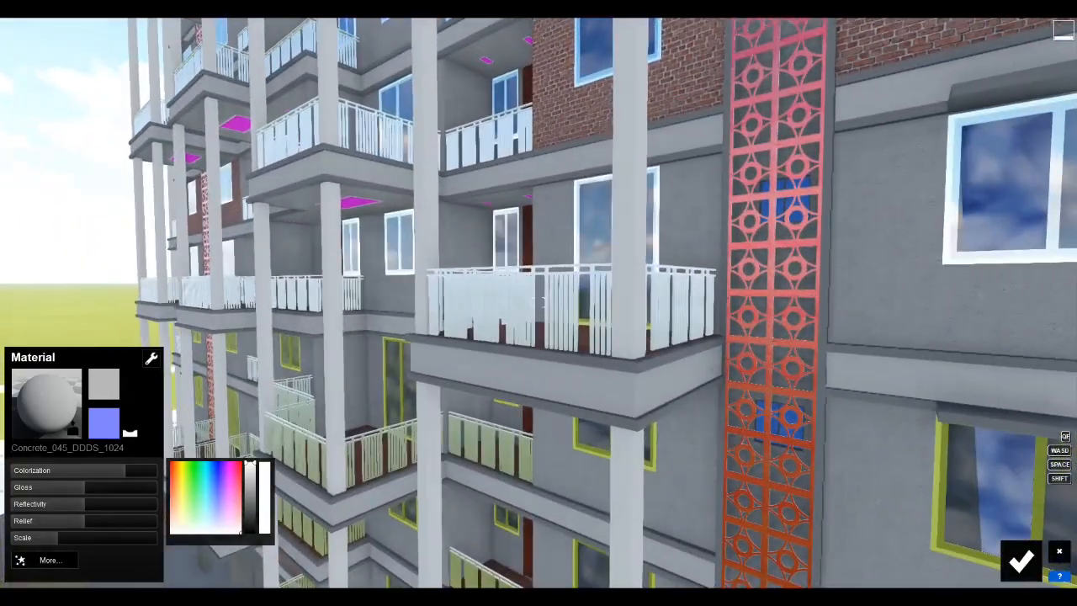
key("w")
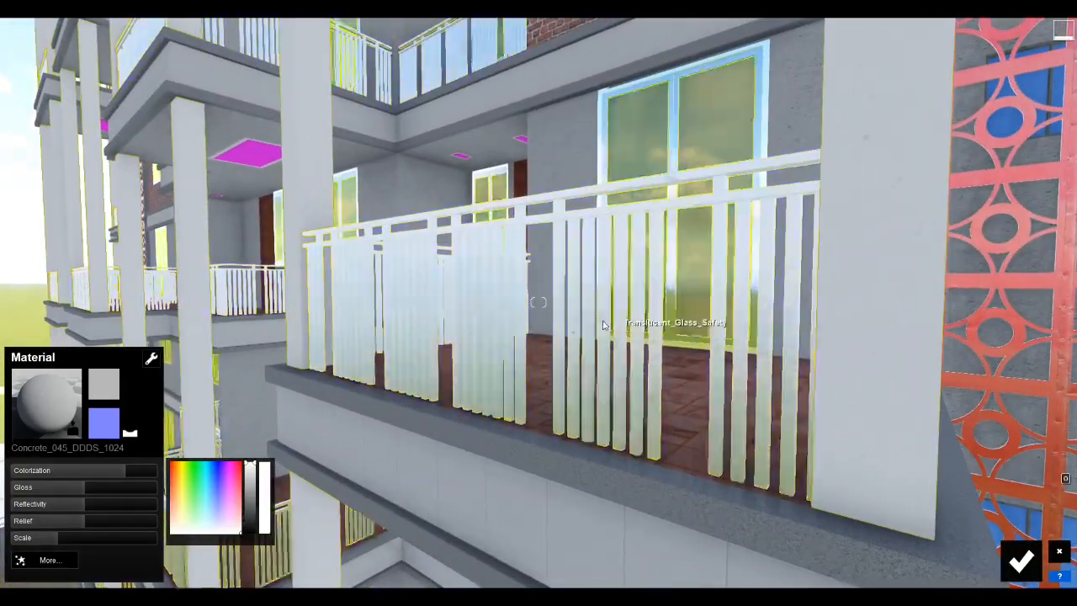
left_click(594, 325)
left_click_drag(89, 506, 51, 536)
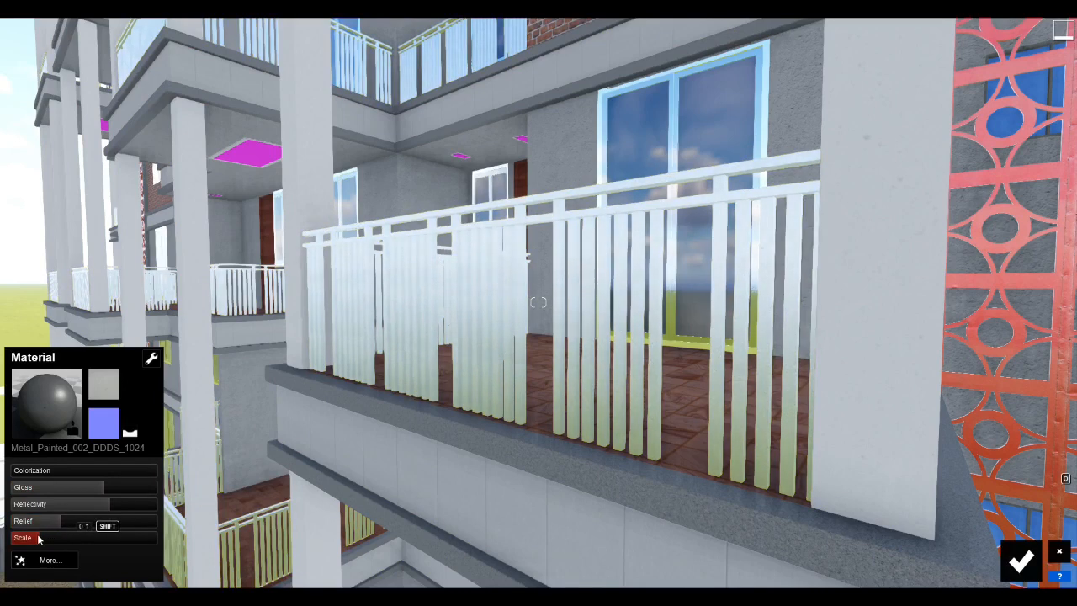
mouse_move(27, 541)
left_mouse_down()
mouse_move(8, 546)
mouse_move(24, 545)
left_mouse_up()
- Set the outer window frame's aluminium texture scale to 0.1 and increase its reflectivity
right_click_drag(397, 418, 477, 349)
key("w")
key("w")
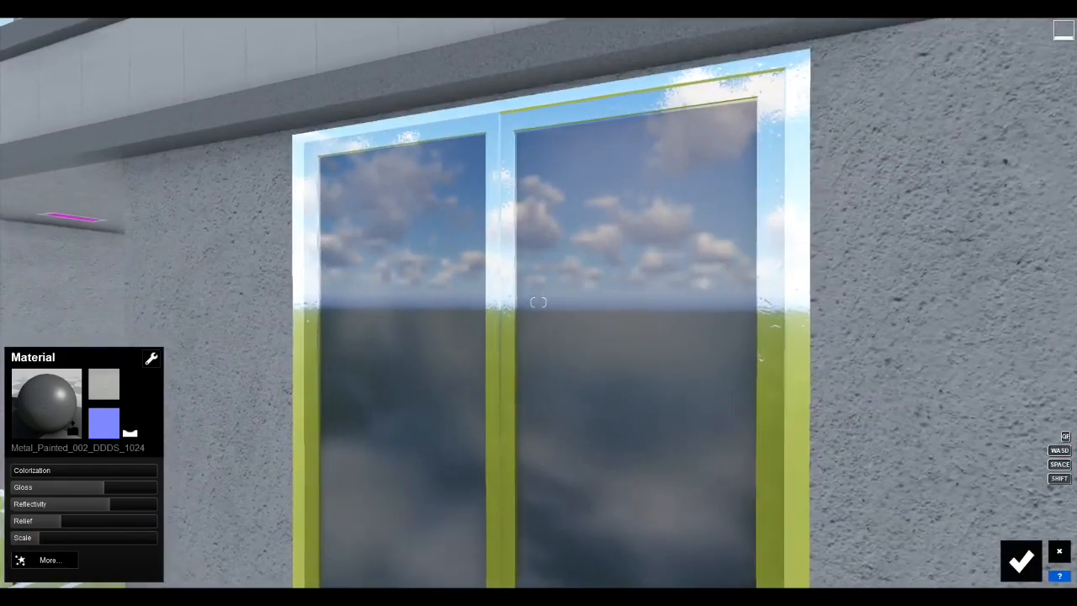
mouse_move(539, 302)
right_mouse_down()
mouse_move(515, 380)
mouse_move(538, 316)
mouse_move(535, 375)
mouse_move(542, 214)
mouse_move(545, 226)
mouse_move(577, 223)
mouse_move(555, 302)
right_mouse_up()
key("w")
key("s")
key("w")
key("s")
left_click(661, 338)
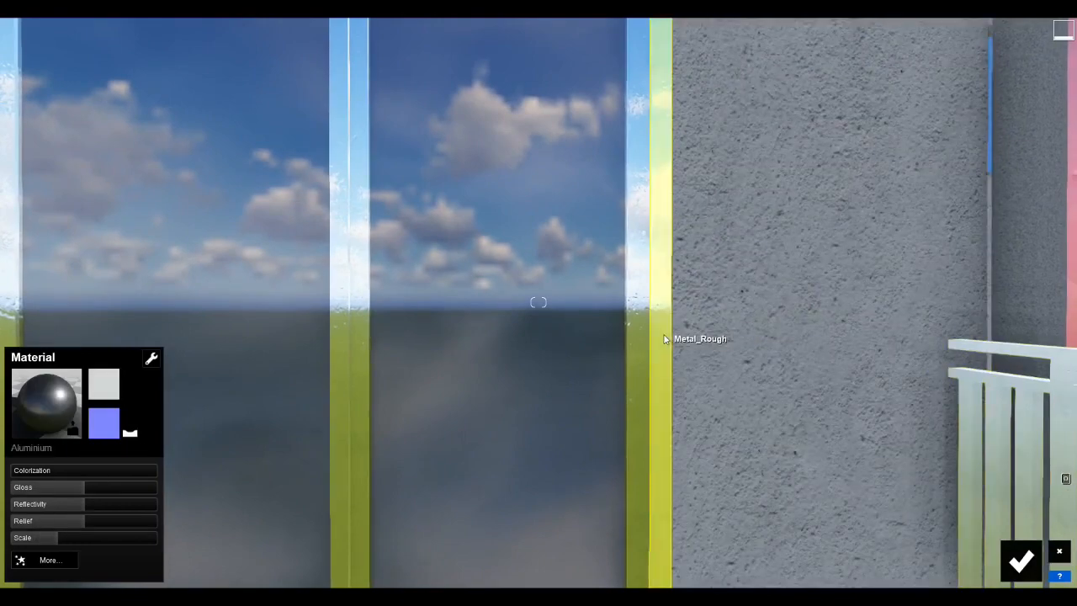
left_click_drag(52, 535, 37, 535)
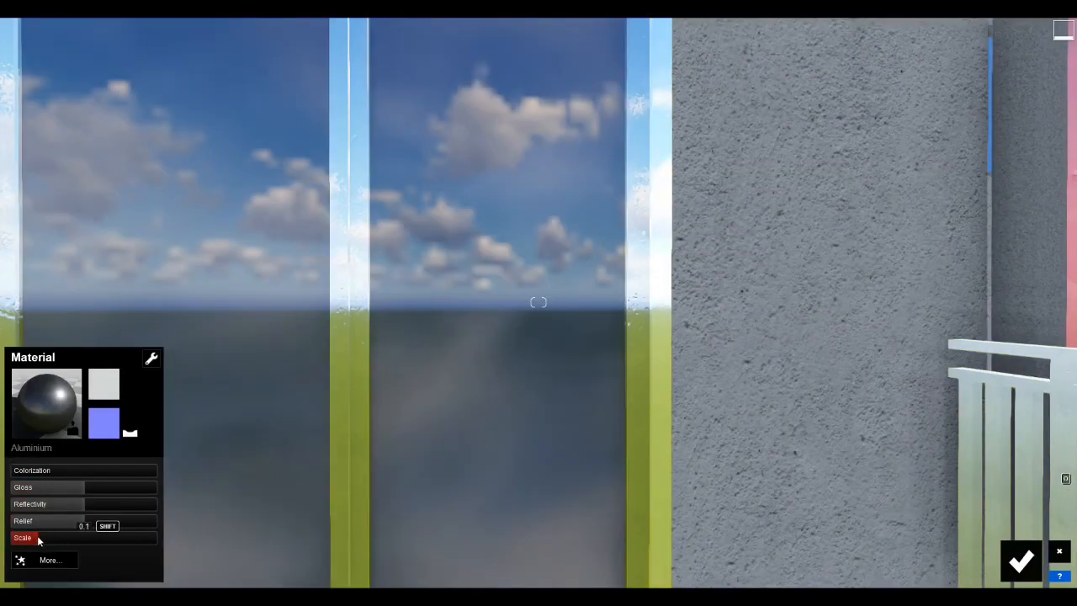
left_click(109, 505)
- Tint the outer window frame black with colorization at about half strength
left_click(53, 471)
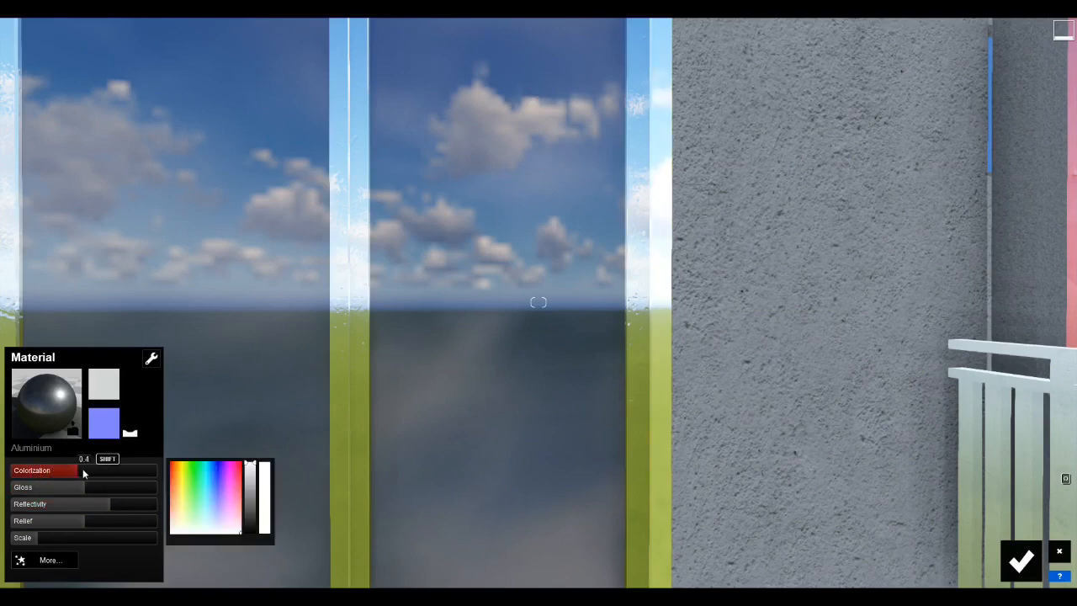
left_click_drag(250, 465, 261, 543)
left_click_drag(107, 471, 80, 472)
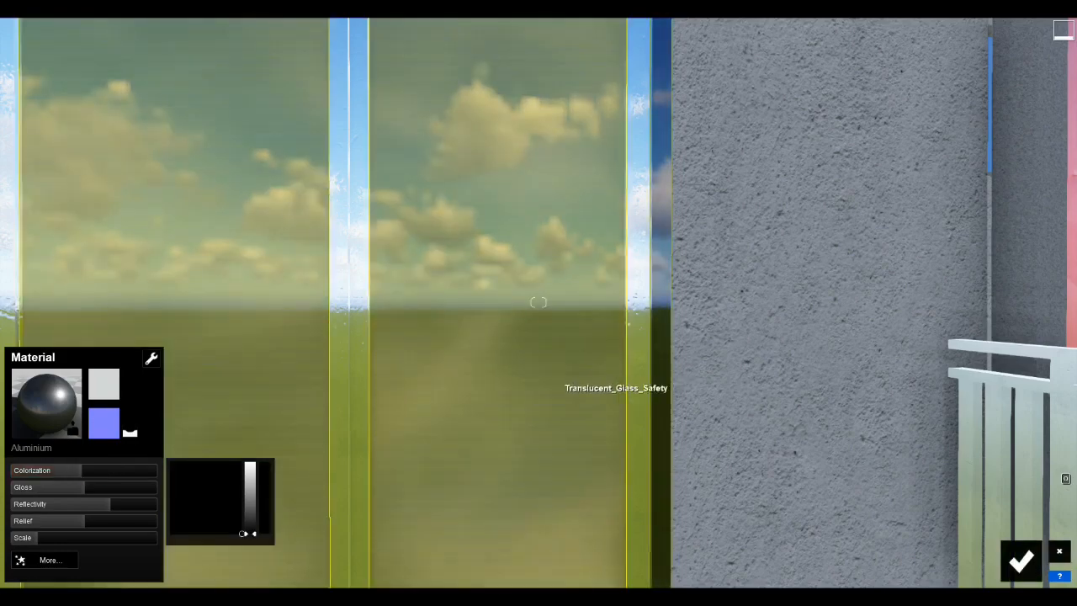
- Open the Translucent_Glass_Safety material of the window panes for editing
right_click_drag(562, 387, 471, 399)
key("s")
right_click_drag(539, 302, 668, 383)
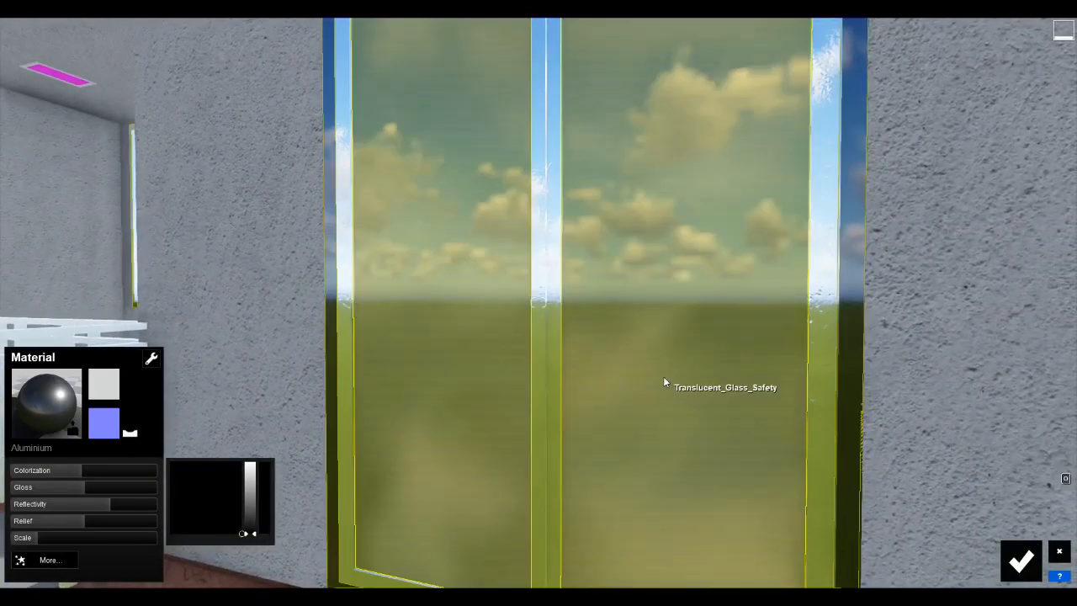
left_click(661, 377)
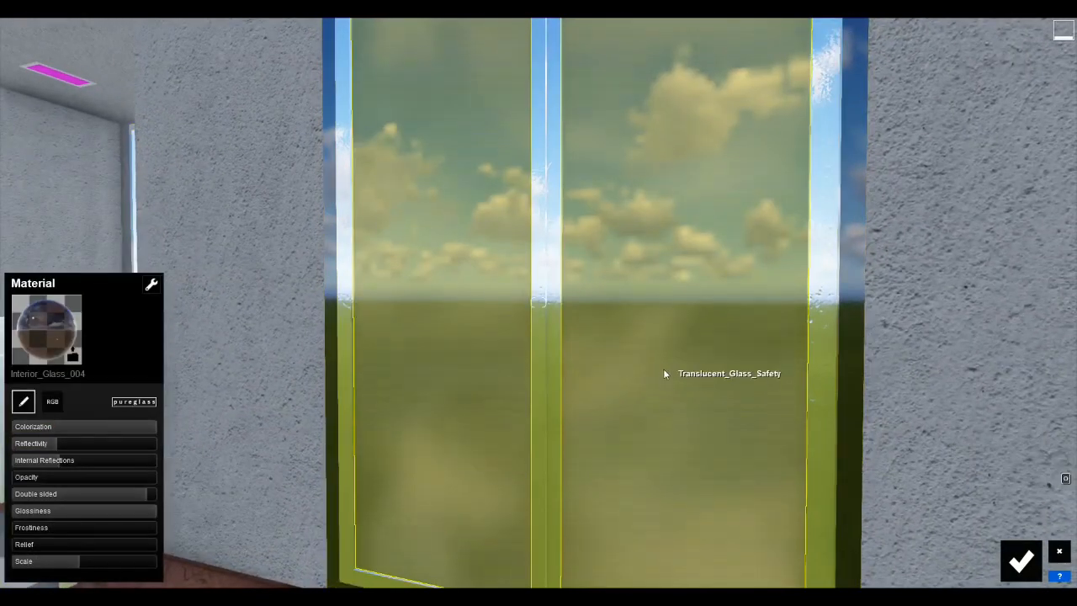
- Set the texture scale of the exterior brick wall material to about 1.4
key("s")
right_click_drag(665, 373, 538, 302)
key("s")
key("w")
key("s")
key("s")
key("w")
key("s")
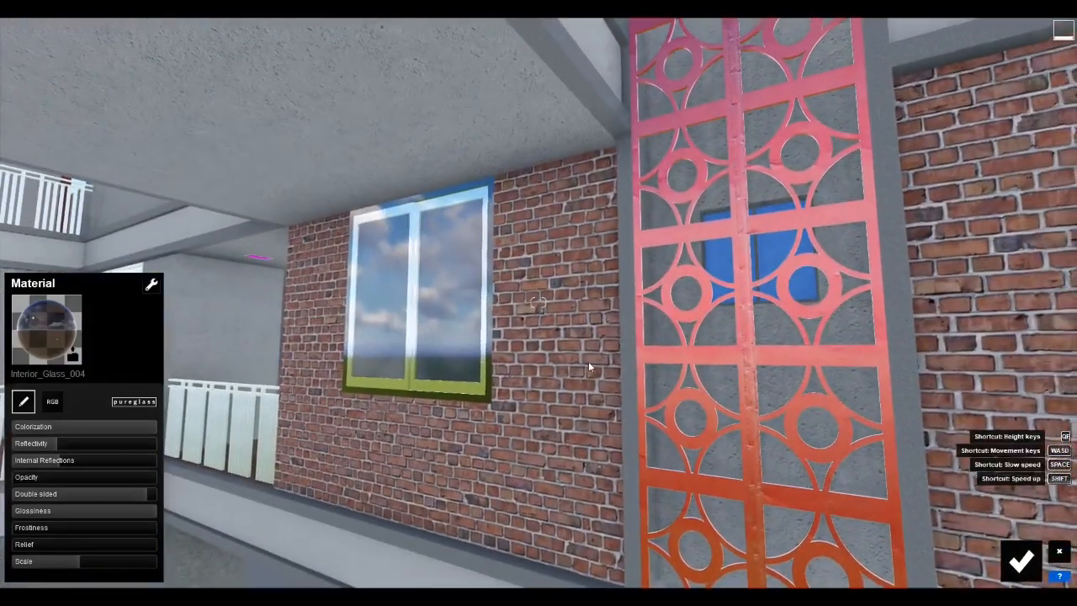
left_click(589, 361)
left_click_drag(58, 536, 66, 518)
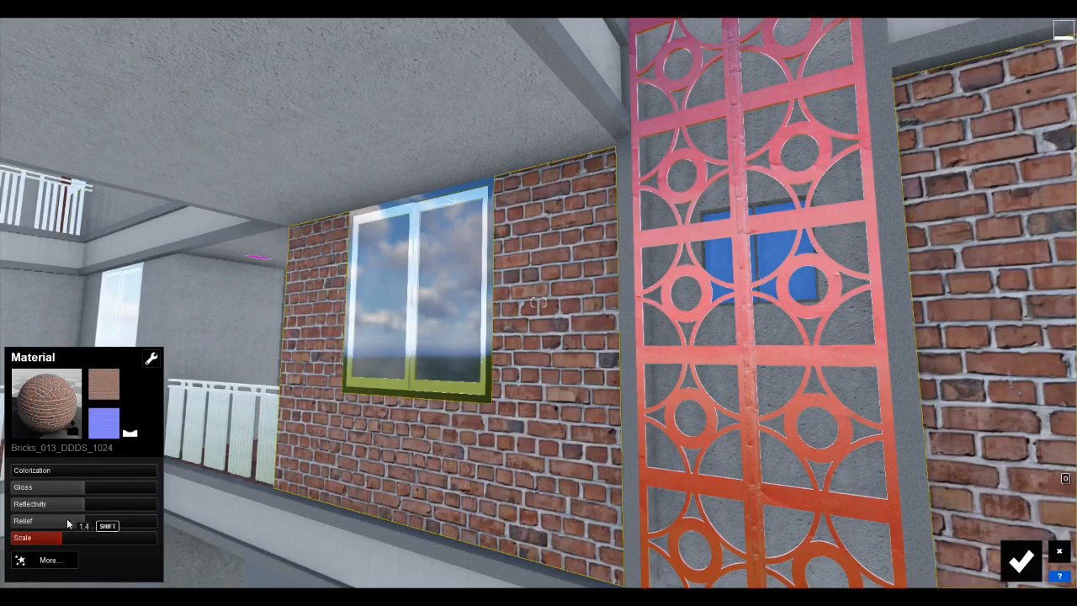
- Lower the red metal screen's relief, raise its gloss and reflectivity, and adjust its texture scale
key("s")
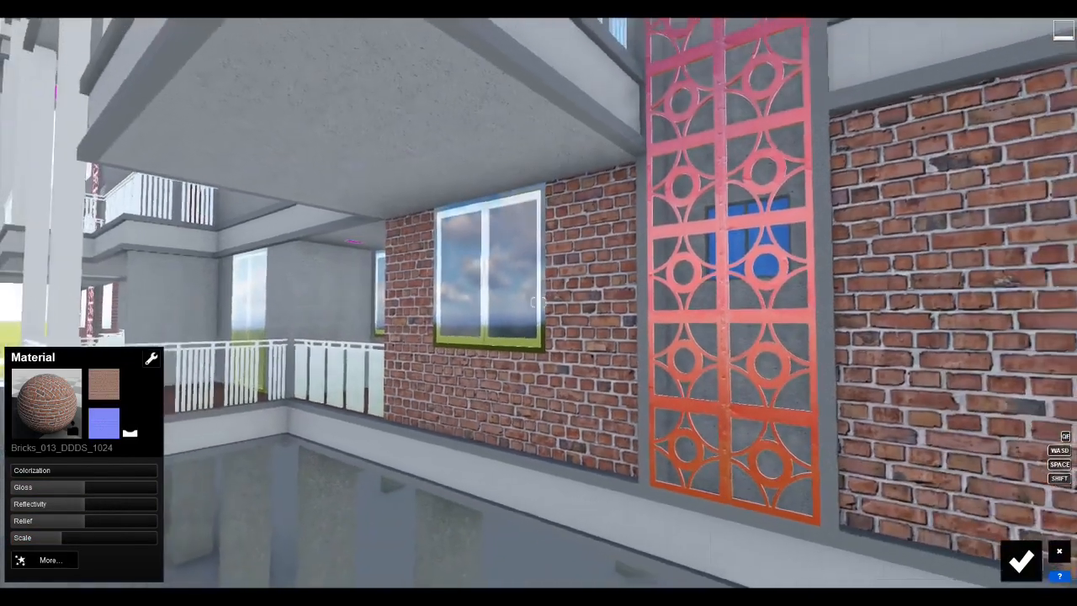
right_click_drag(319, 443, 370, 443)
key("w")
key("w")
right_click_drag(493, 409, 426, 392)
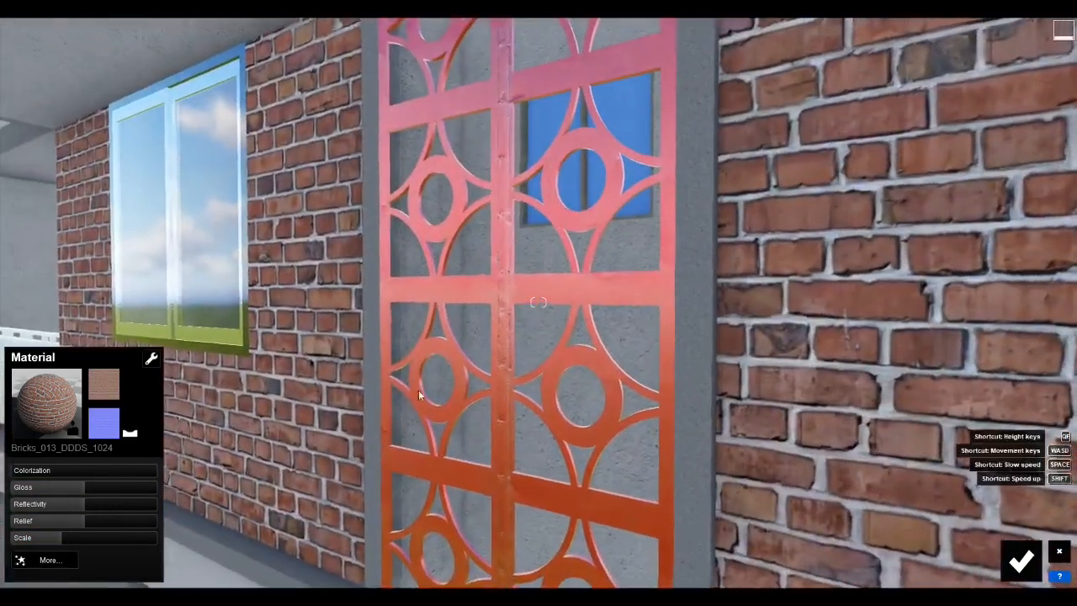
left_click(489, 316)
mouse_move(59, 527)
left_mouse_down()
mouse_move(54, 534)
mouse_move(62, 527)
left_mouse_up()
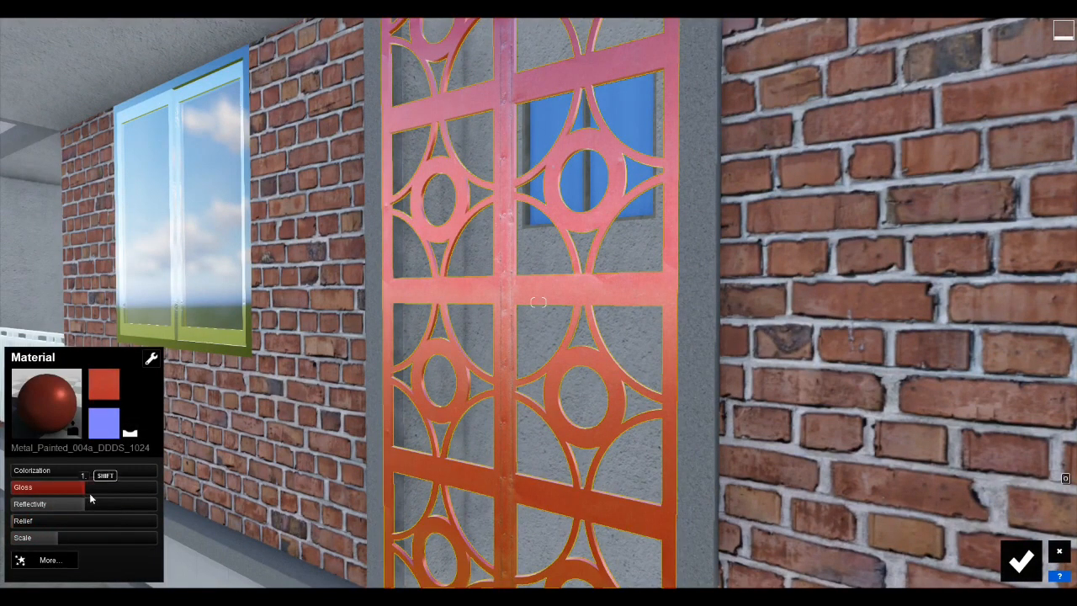
left_click(91, 504)
left_click(95, 488)
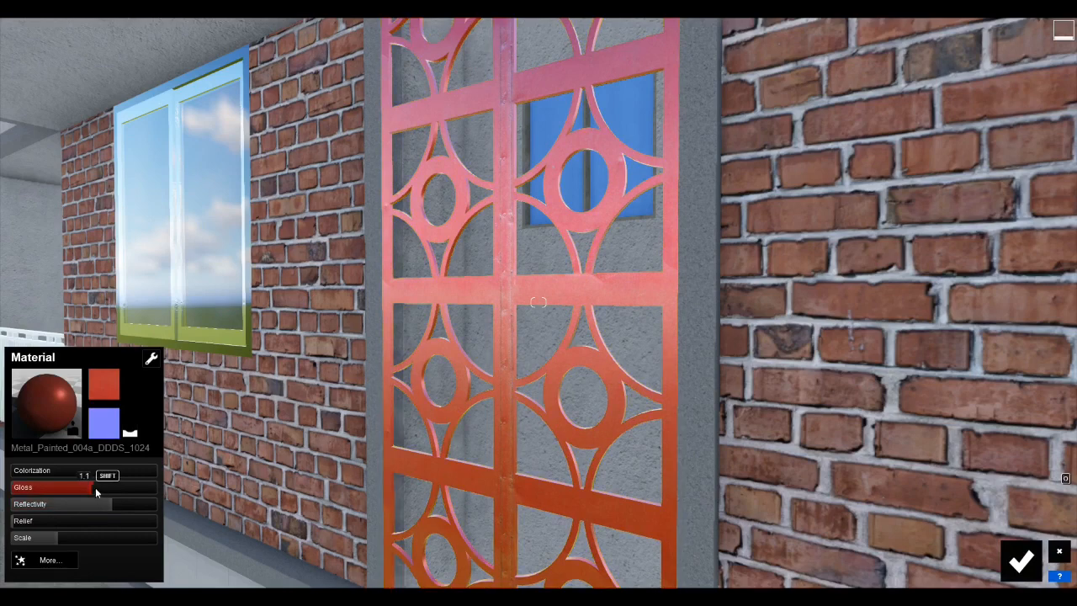
left_click(48, 536)
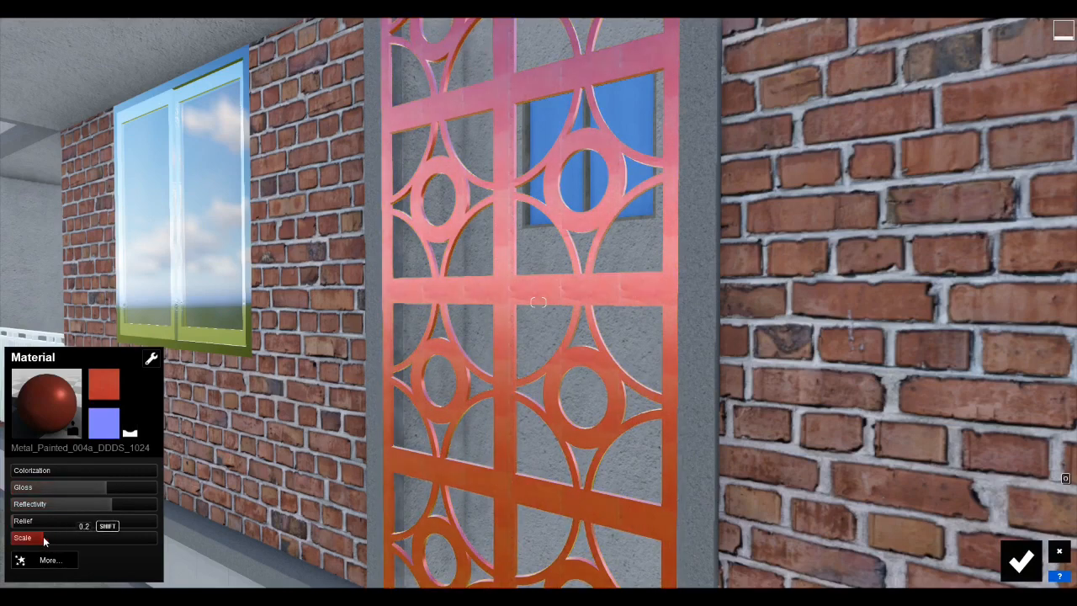
left_click_drag(51, 536, 60, 535)
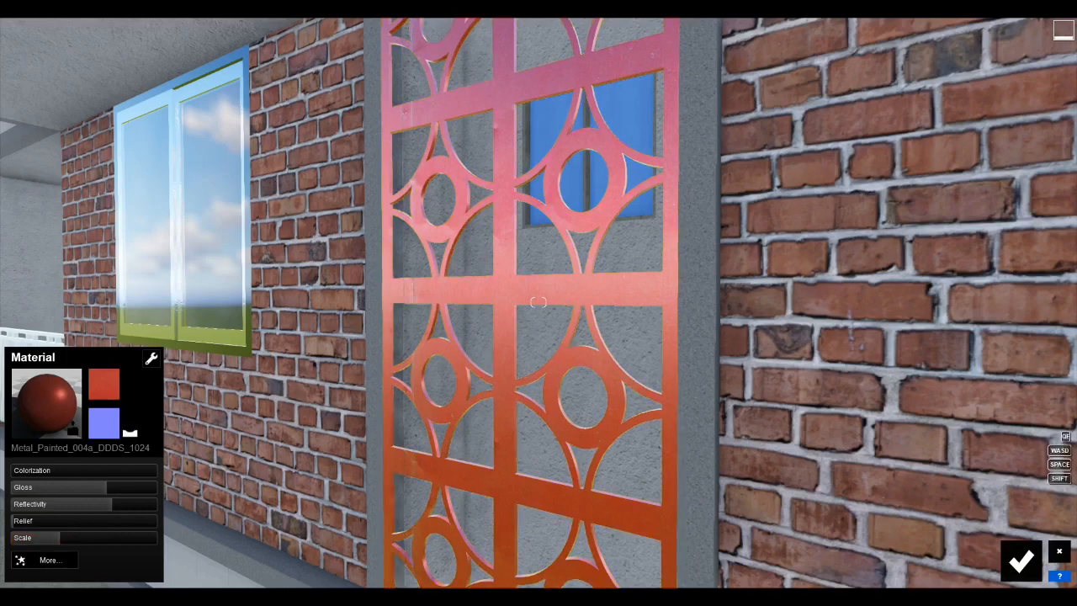
- Save the material changes and assign Interior Glass 004 to the blue window panes behind the red screen
right_click_drag(277, 404, 337, 311)
key("s")
key("w")
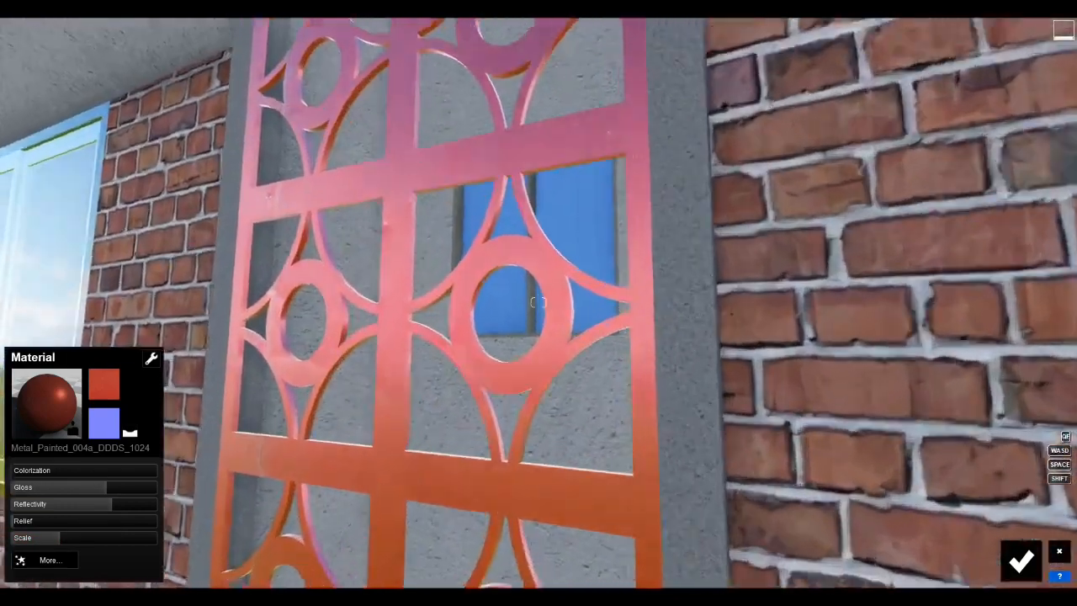
key("w")
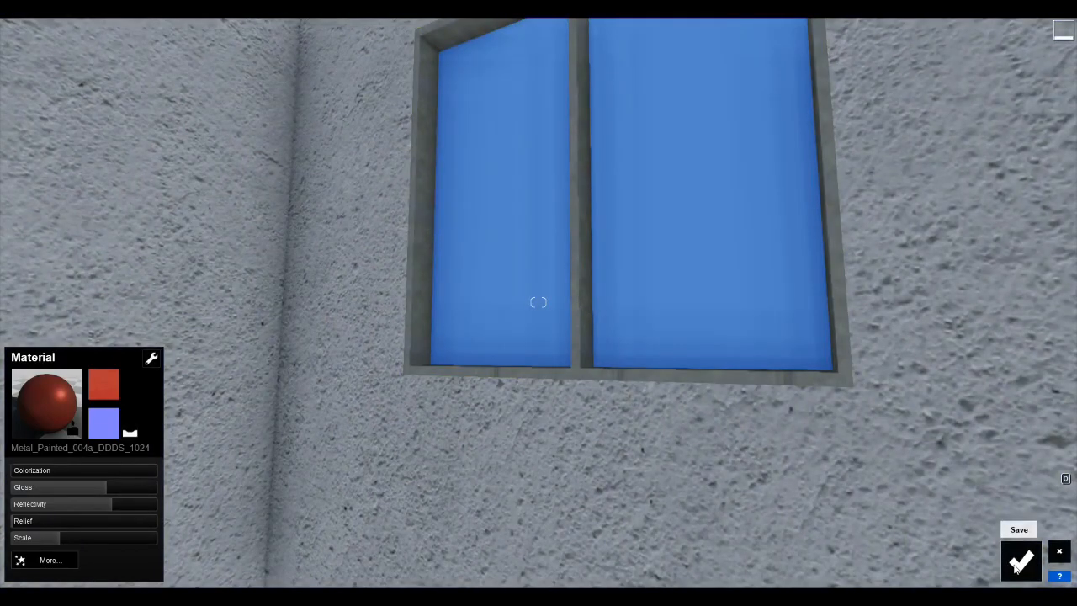
left_click(1018, 565)
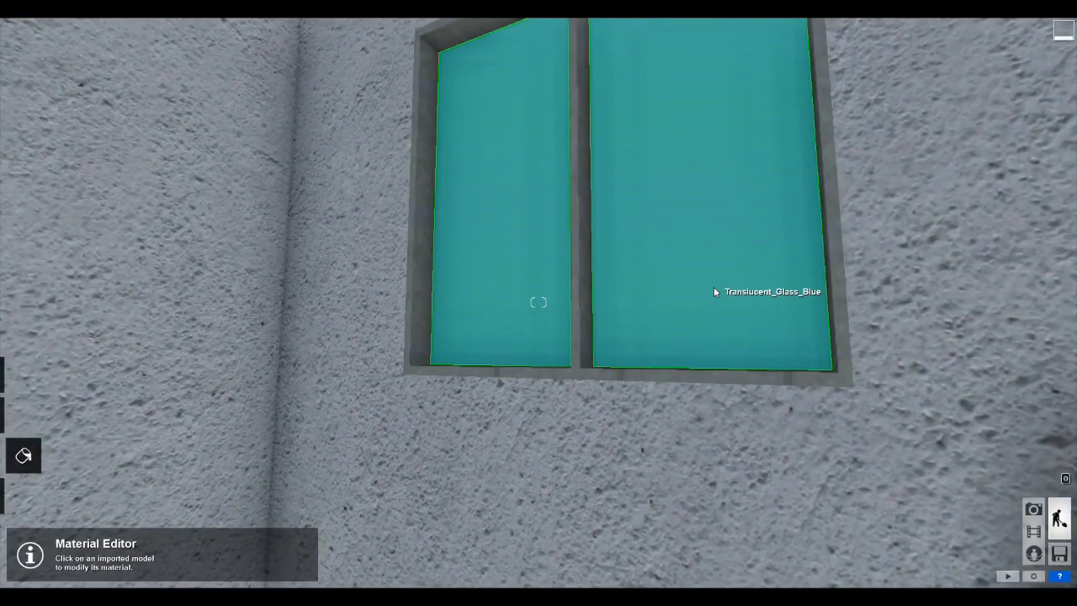
left_click(600, 259)
left_click(85, 212)
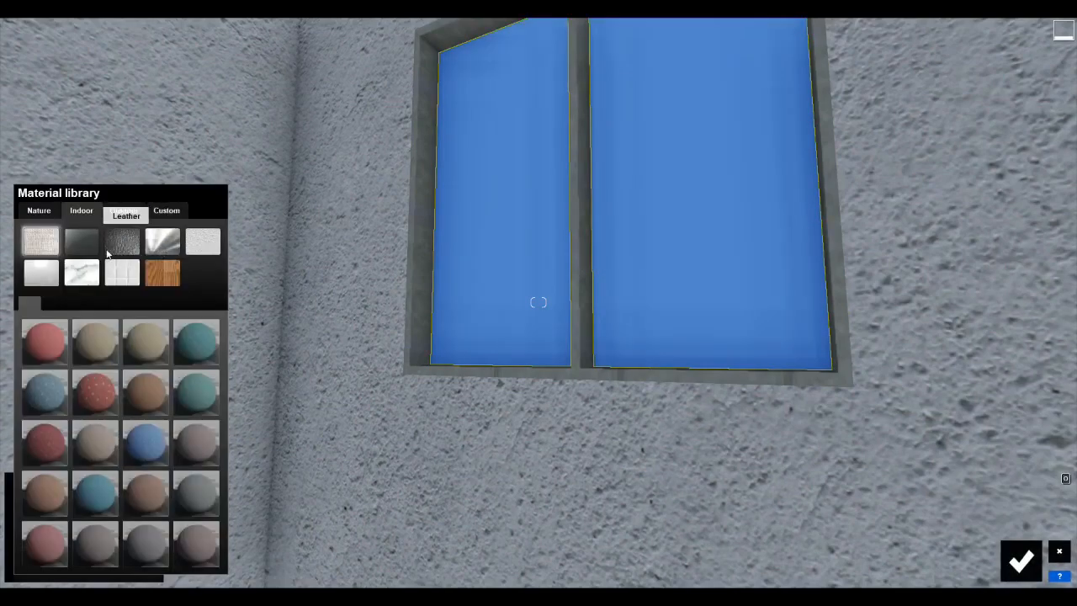
left_click(93, 244)
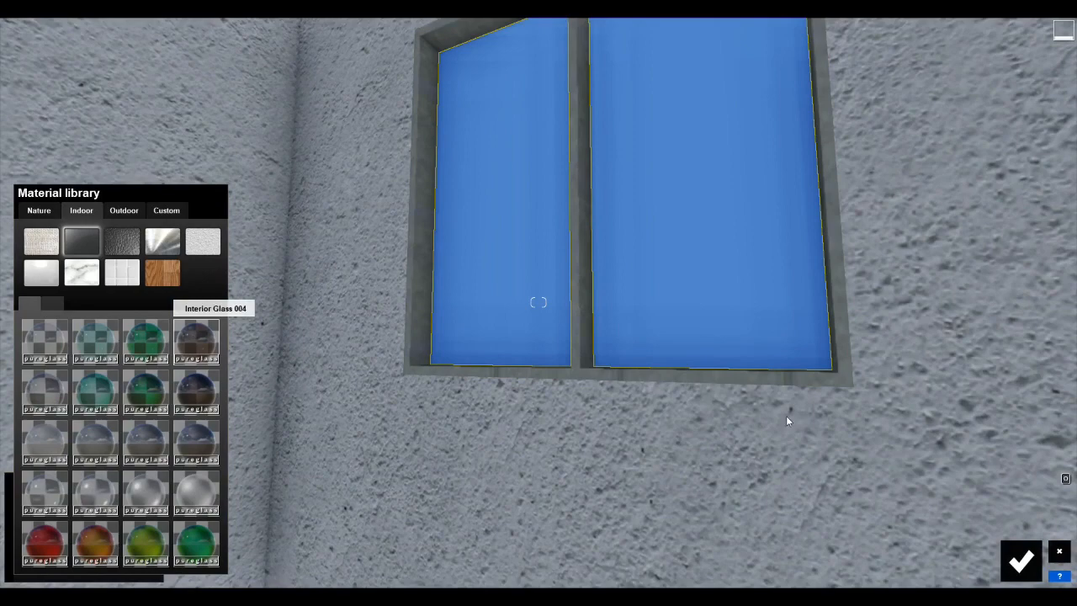
- Assign a metal material to the frame of the window behind the screen and save the changes
left_click(584, 305)
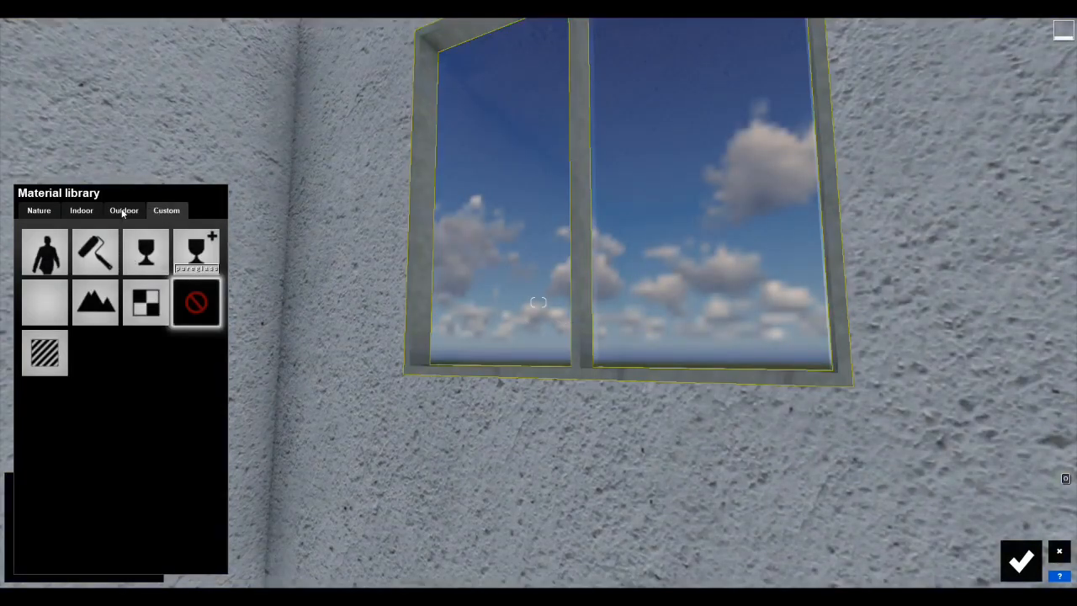
left_click(123, 211)
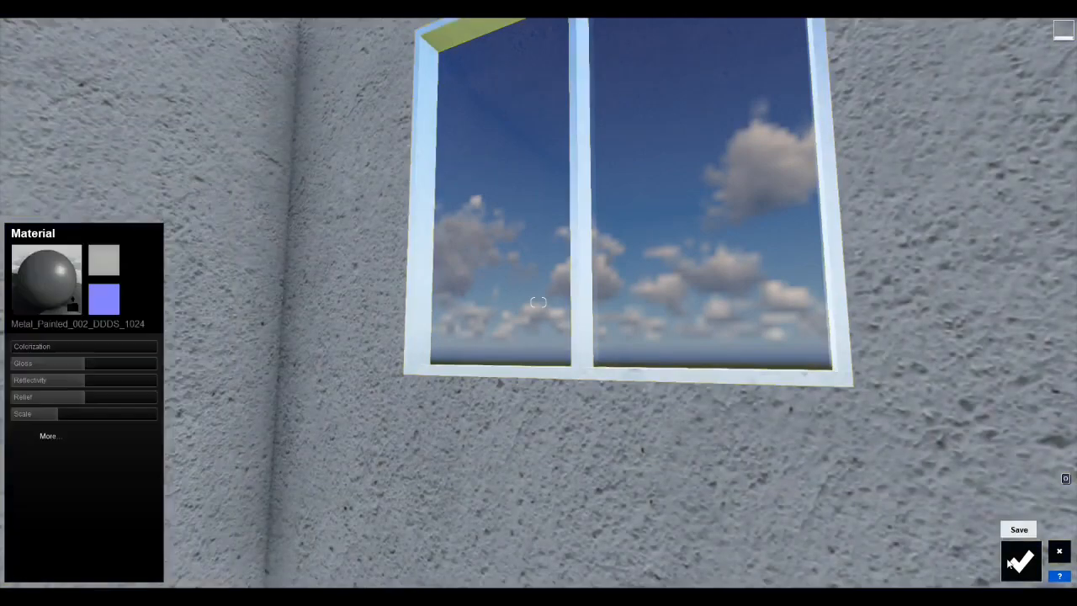
left_click(1021, 559)
- Whiten the Color_M00 plaster on the building's underside with 0.7 colorization, reduce its texture scale slightly, and raise its relief to maximum
key("s")
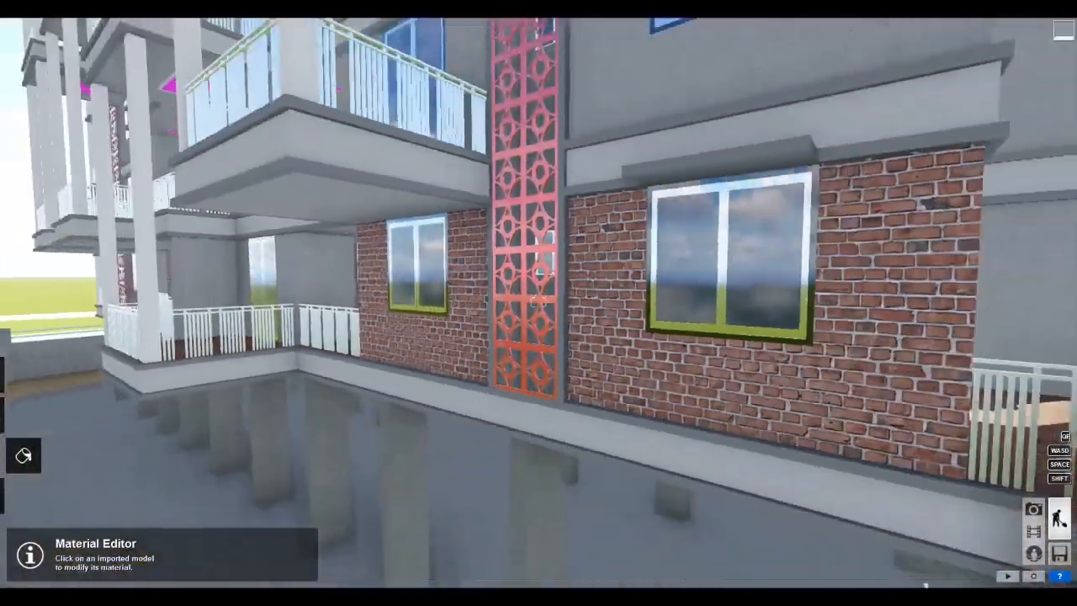
key("w")
right_click_drag(538, 302, 576, 299)
key("s")
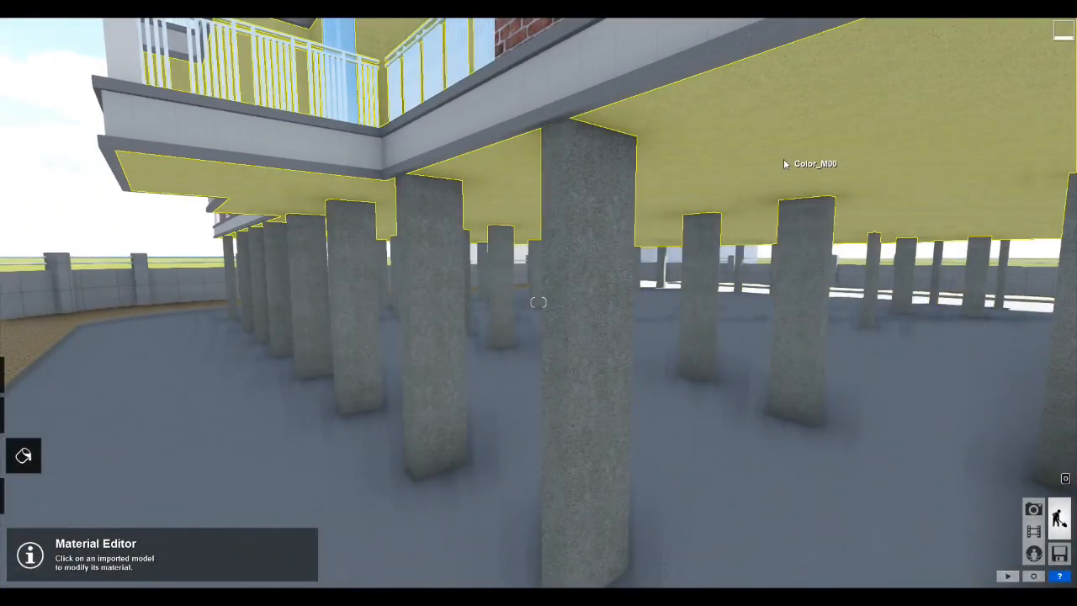
left_click(784, 159)
key("w")
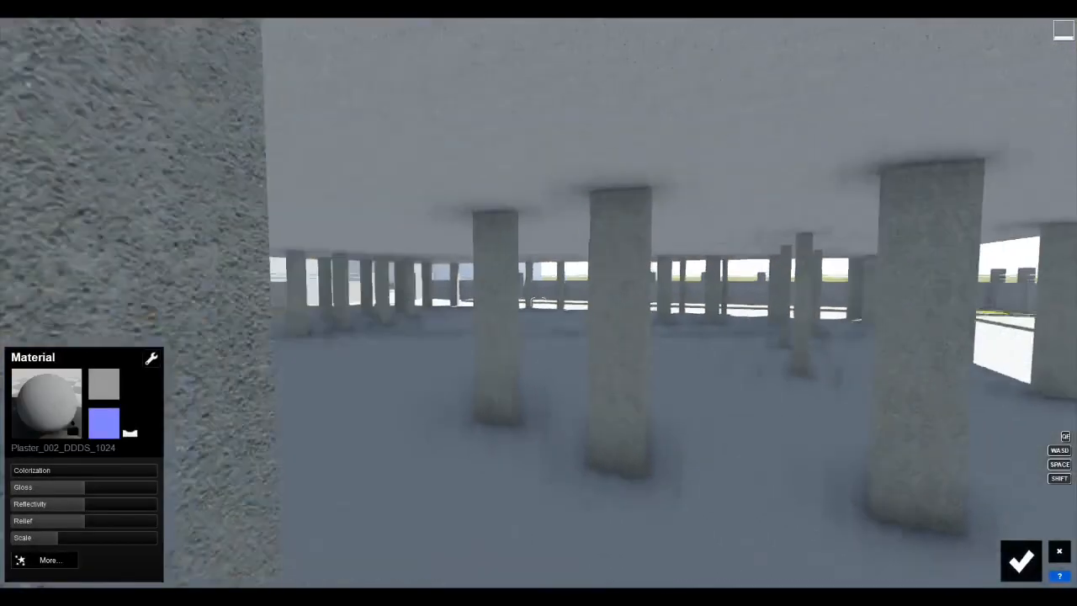
right_click_drag(538, 302, 617, 228)
key("s")
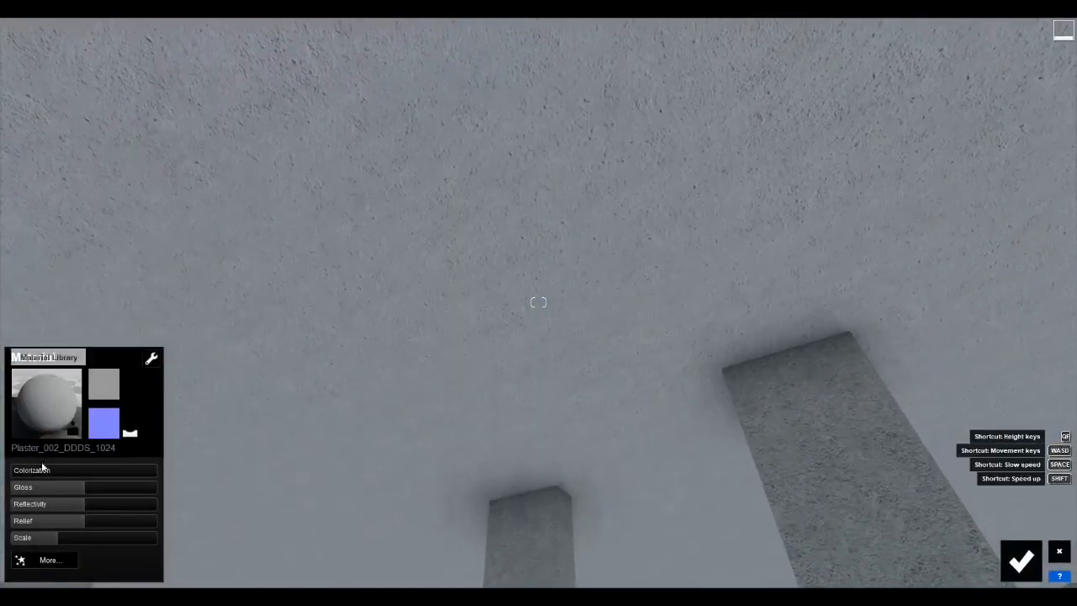
left_click_drag(27, 471, 116, 475)
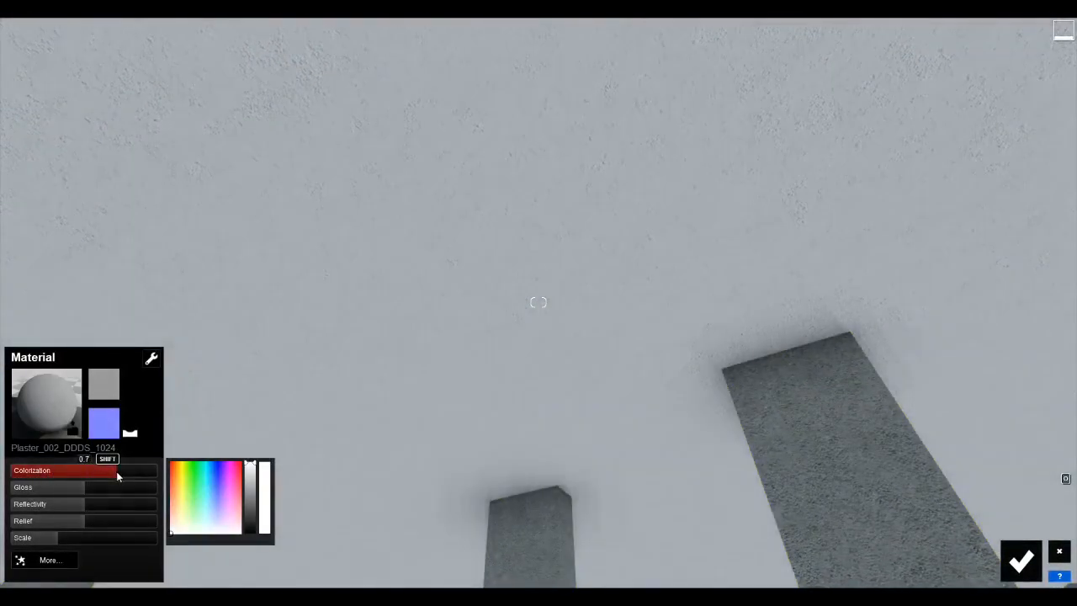
left_click_drag(63, 535, 48, 543)
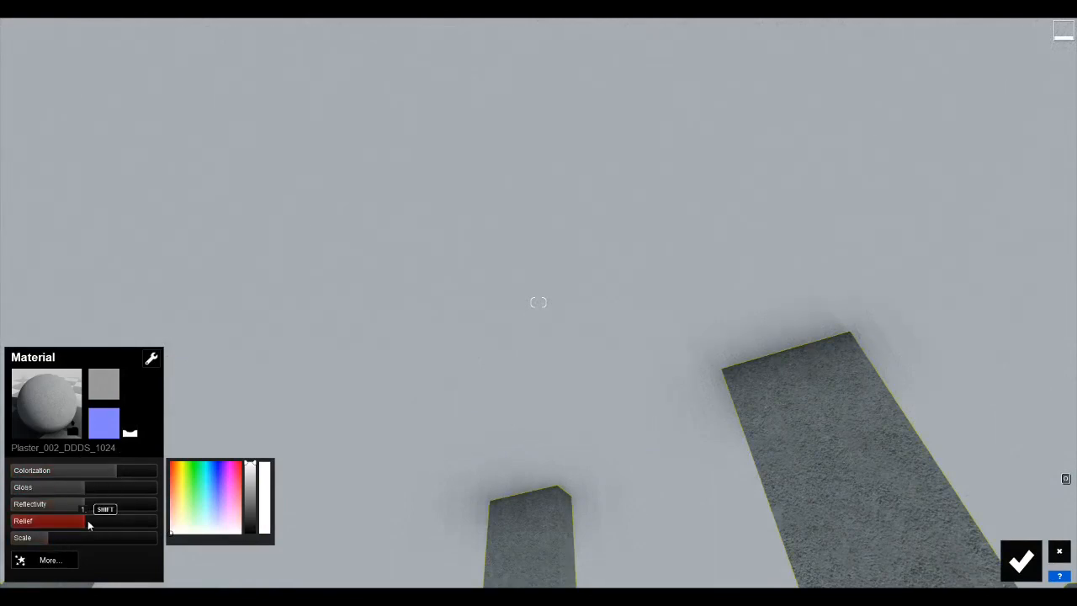
left_click_drag(114, 525, 156, 524)
- Tint the ground-floor concrete columns (Concrete_Scored_Jointless) white with colorization at about half strength
key("s")
right_click_drag(539, 303, 556, 219)
key("s")
key("w")
key("s")
key("w")
key("w")
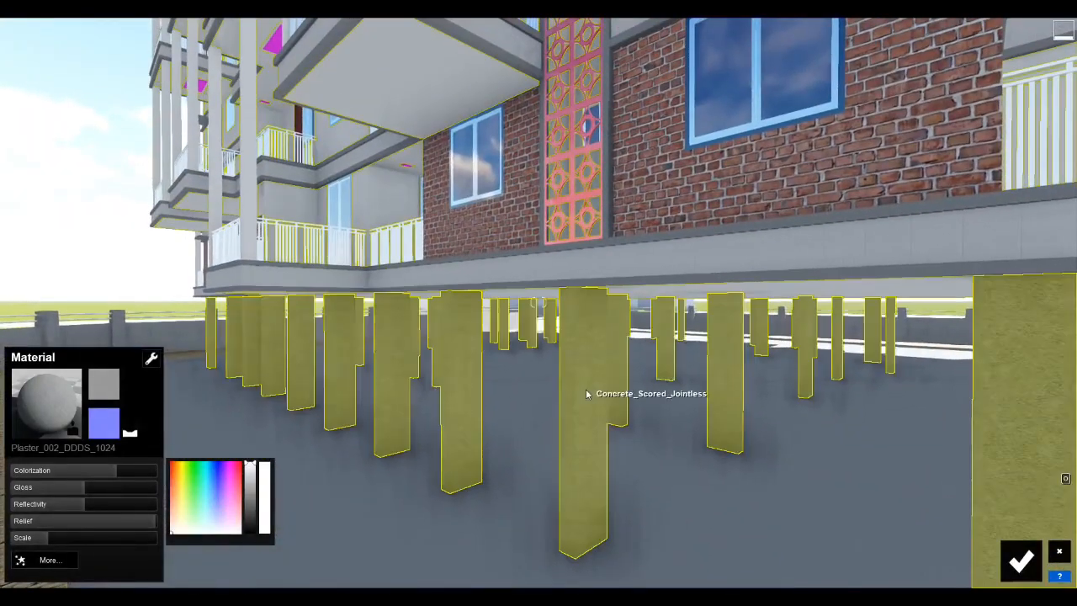
left_click(585, 392)
left_click_drag(56, 476, 91, 475)
- Increase the reflectivity of the balcony's wood floor material and raise its gloss to about 1.3
key("s")
right_click_drag(244, 449, 307, 425)
key("w")
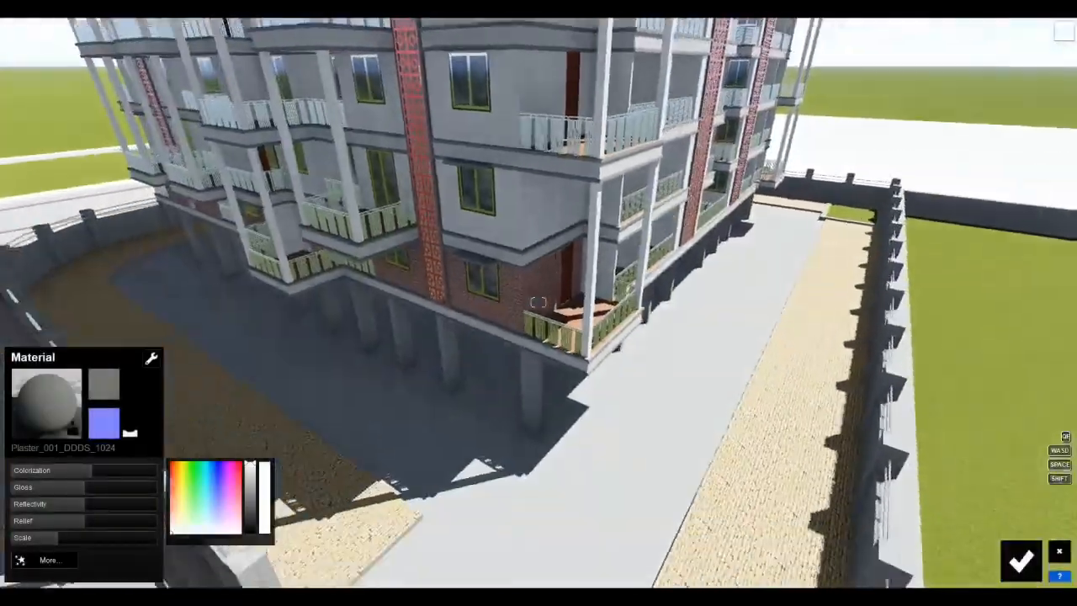
key("w")
key("w")
right_click_drag(472, 337, 500, 354)
left_click(533, 354)
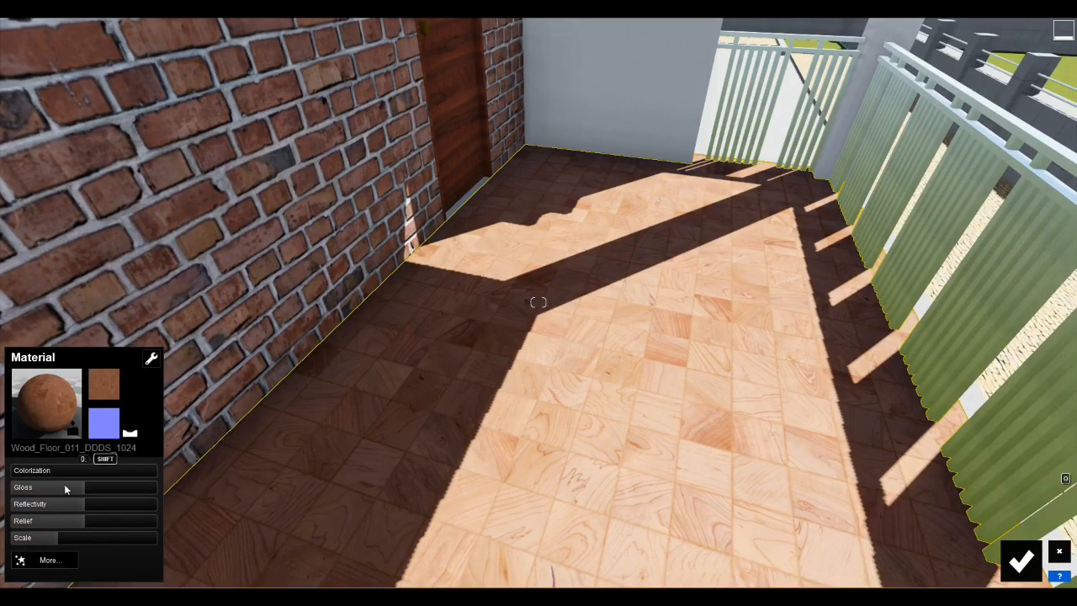
left_click_drag(91, 506, 108, 490)
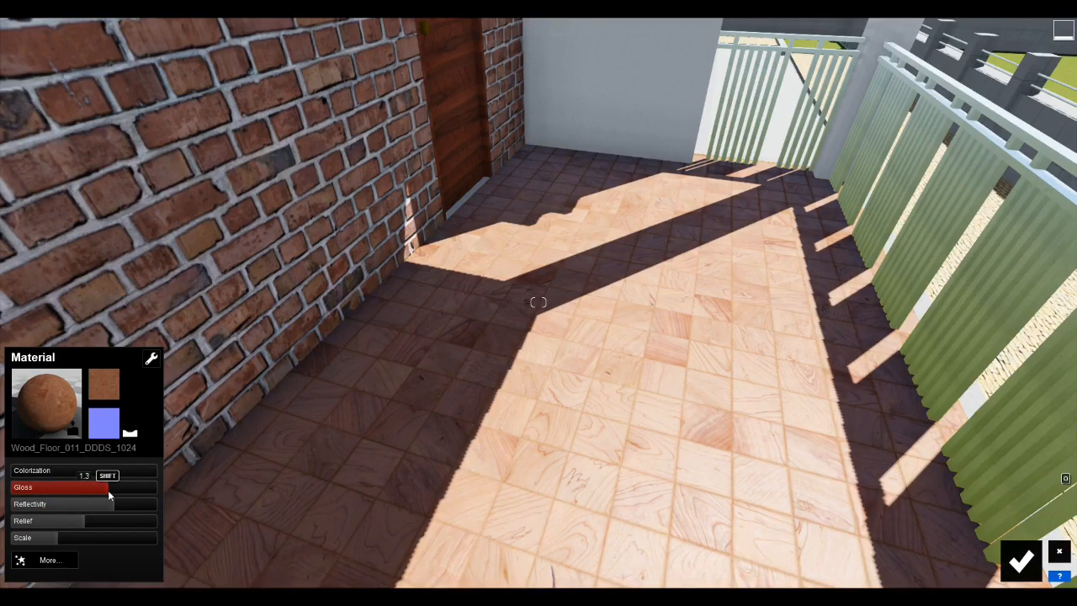
- Assign an indoor metal material to the Color_M02 frame around the magenta ceiling panel
key("s")
right_click_drag(336, 379, 263, 90)
key("s")
key("s")
key("w")
key("w")
right_click_drag(539, 302, 567, 227)
key("s")
key("w")
key("w")
key("s")
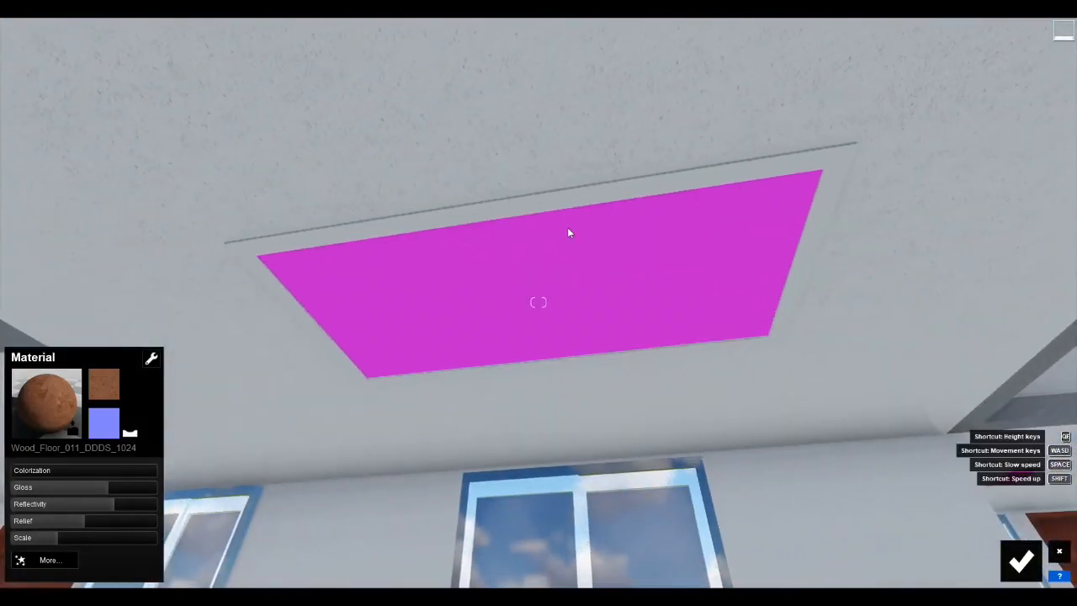
left_click(520, 212)
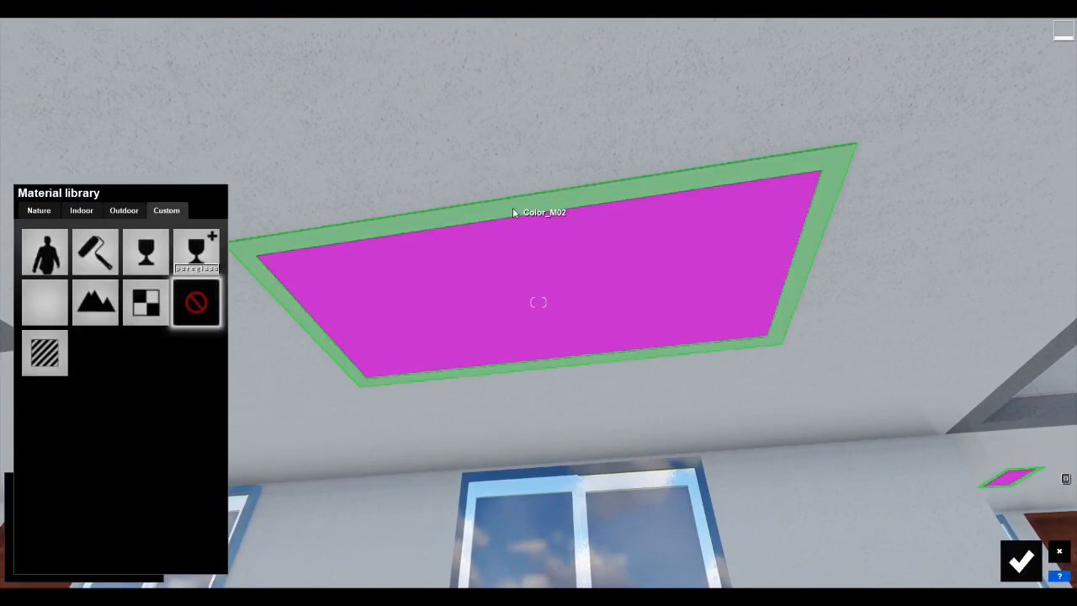
left_click(94, 211)
left_click(162, 241)
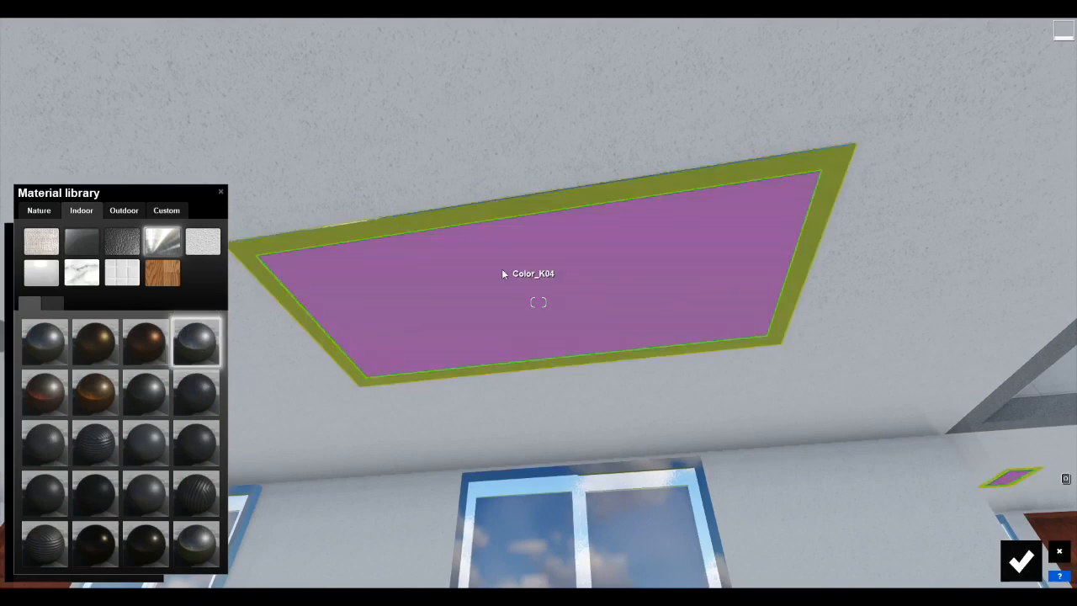
- Assign the indoor carpet material Carpet_Domestic_002 to the magenta ceiling panel (Color_K04)
left_click(502, 268)
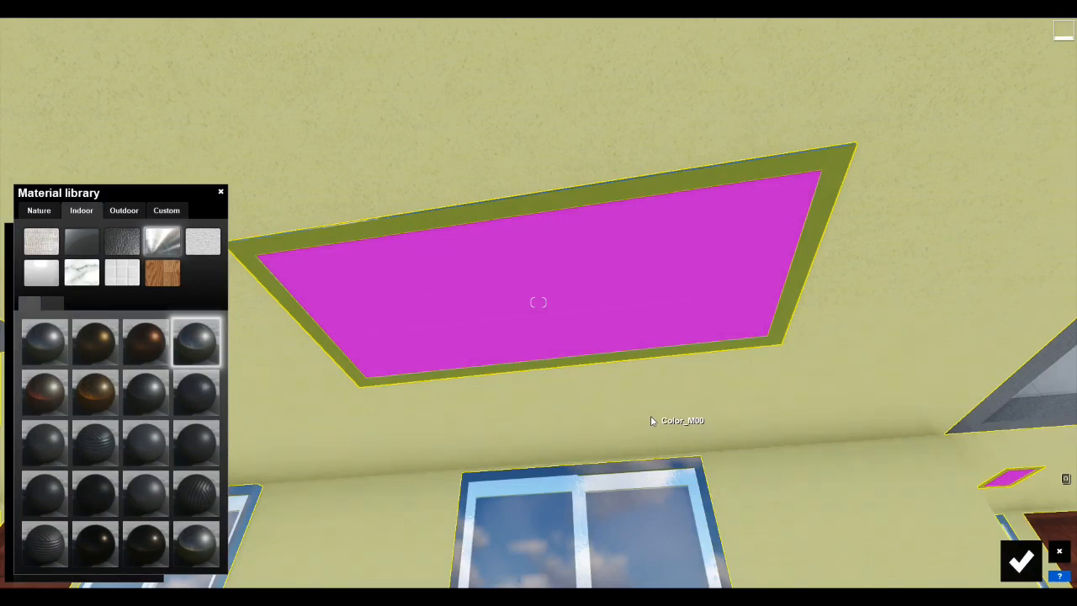
left_click(481, 254)
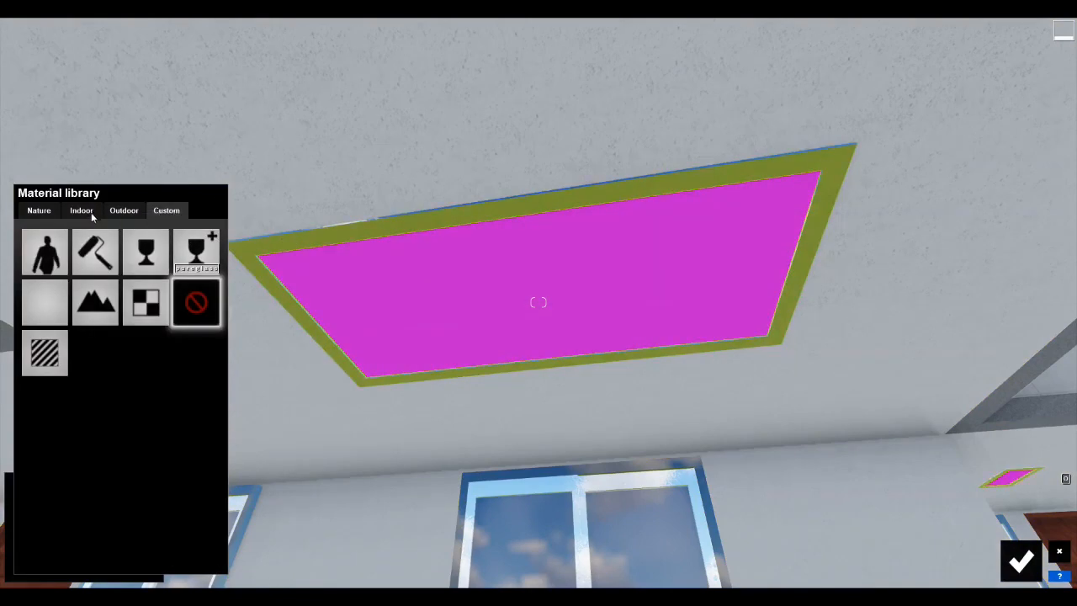
left_click(89, 210)
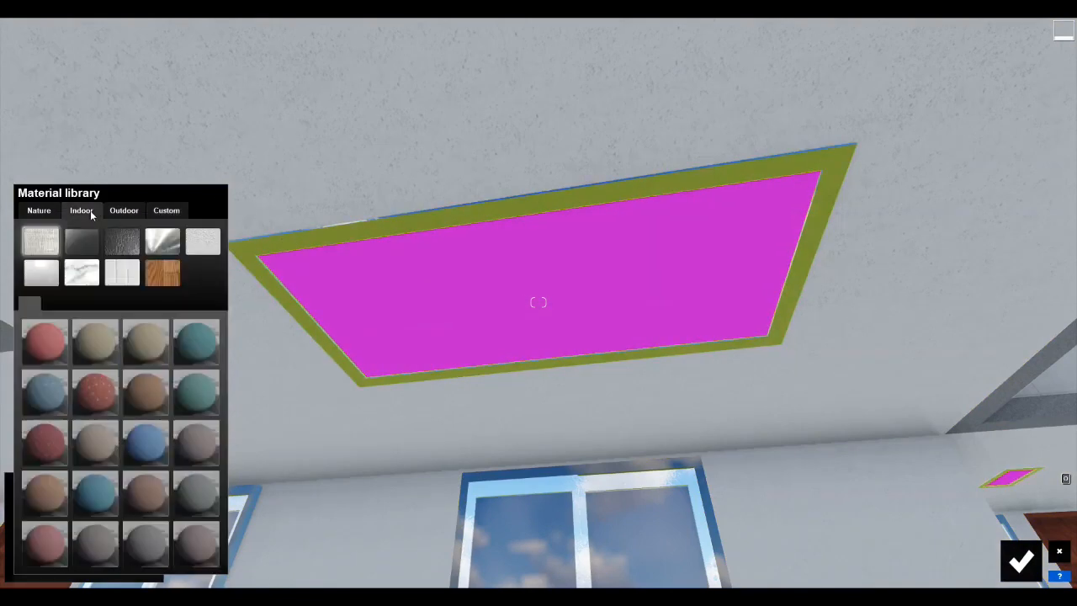
left_click(127, 344)
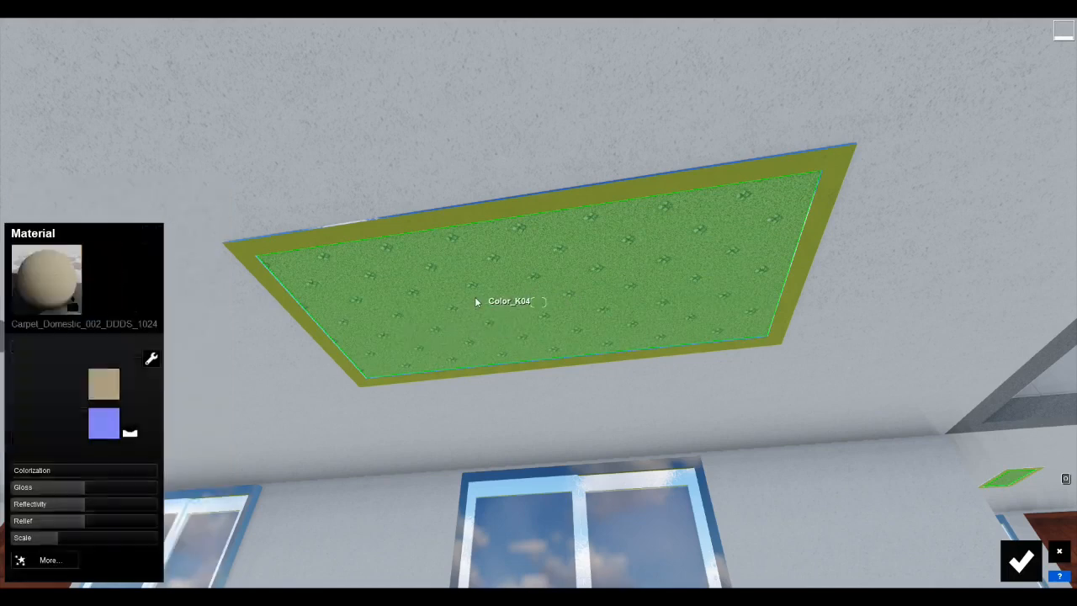
- Reduce the scale of the ceiling panel's carpet material and tint it white with colorization at 0.7
left_click_drag(53, 543, 30, 542)
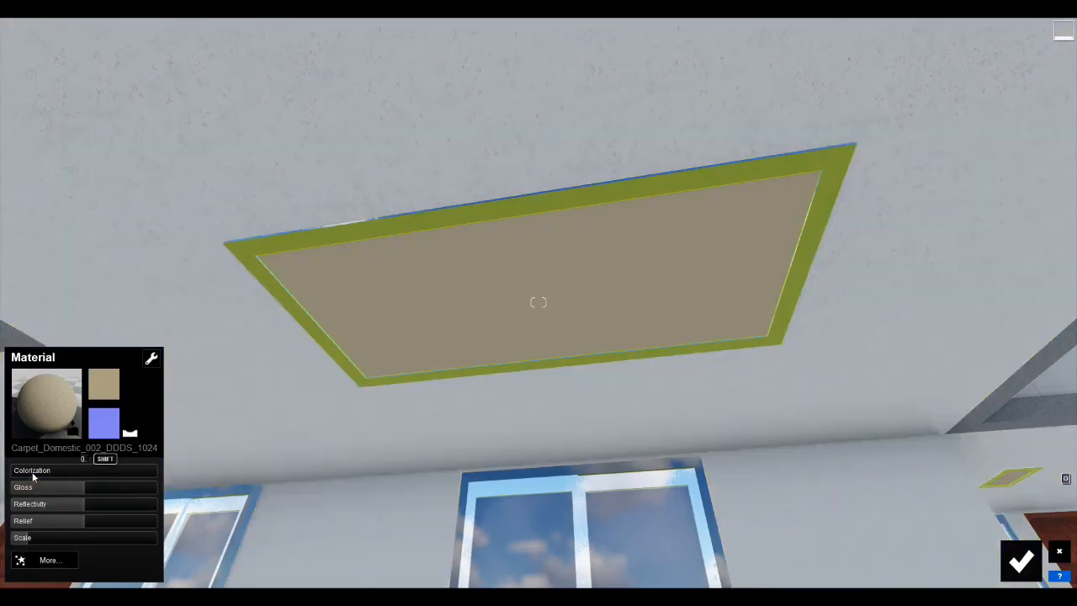
left_click_drag(33, 476, 111, 473)
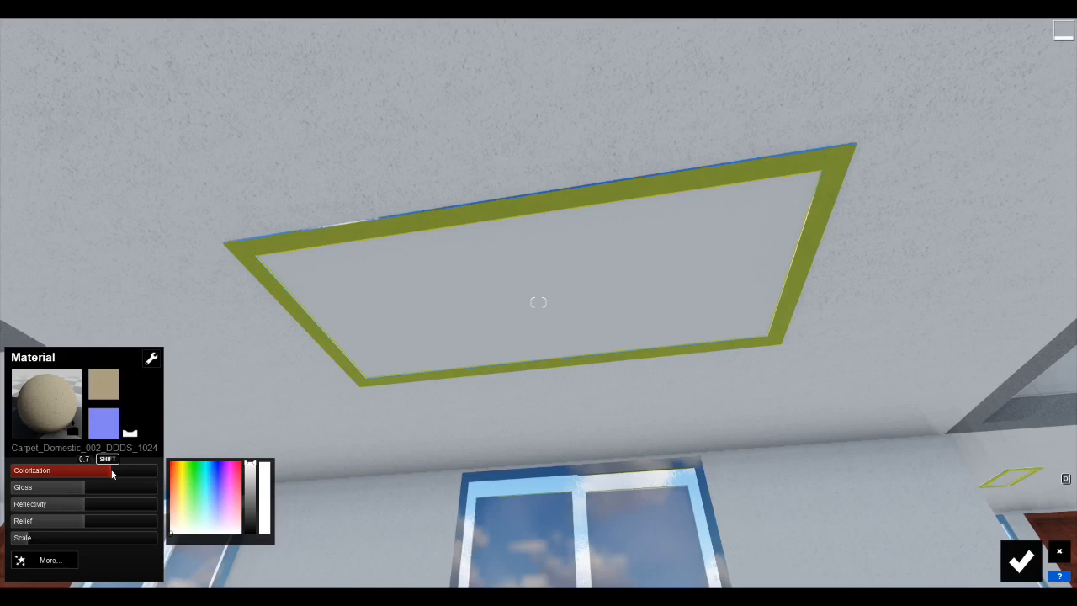
- Show the advanced settings of the ceiling panel's carpet material and raise its emissive strength to about a third
left_click(46, 561)
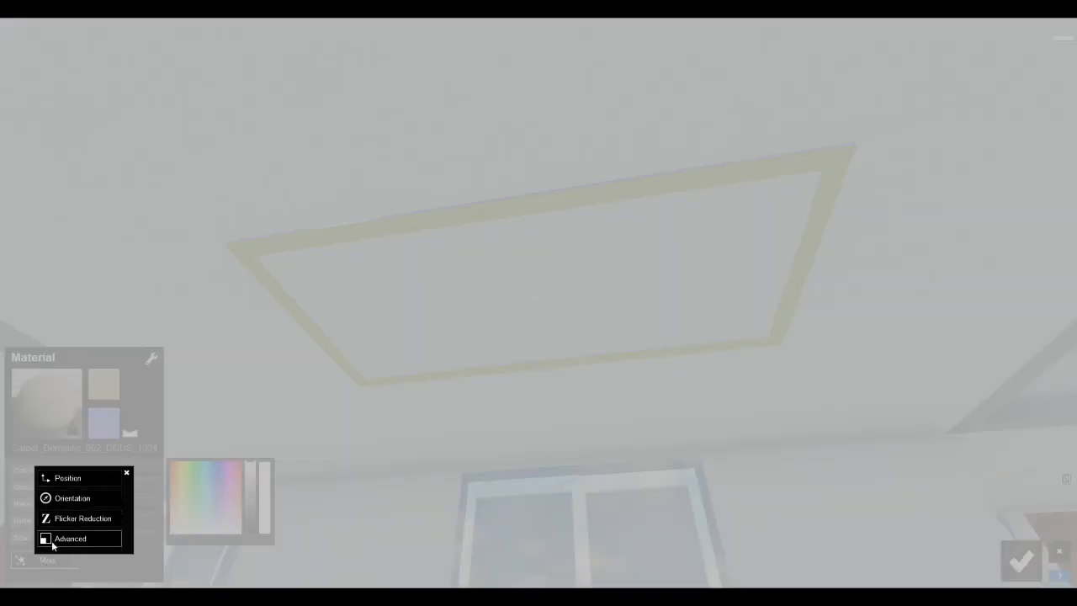
left_click(88, 538)
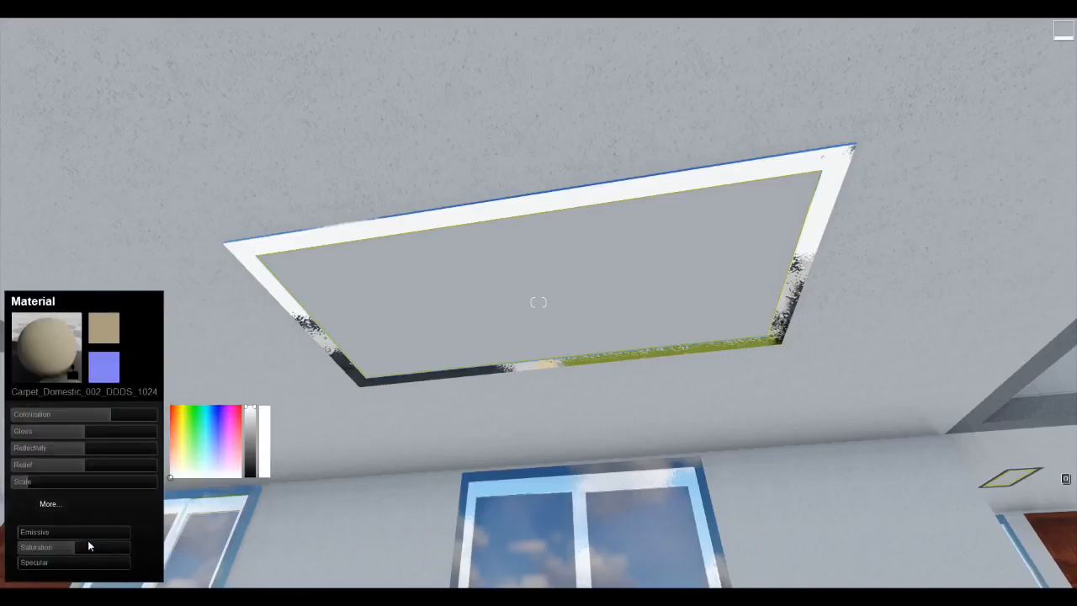
left_click(35, 533)
left_click_drag(36, 535, 60, 533)
- Examine the glow of the balcony ceiling panels across the whole facade and from close up
right_click_drag(471, 319, 724, 303)
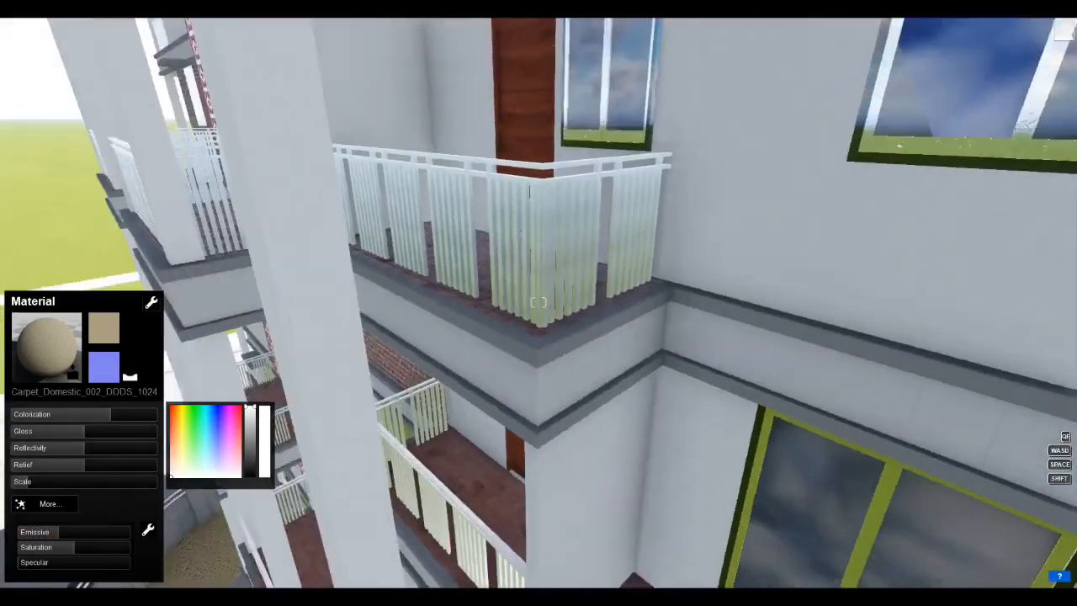
key("s")
key("s")
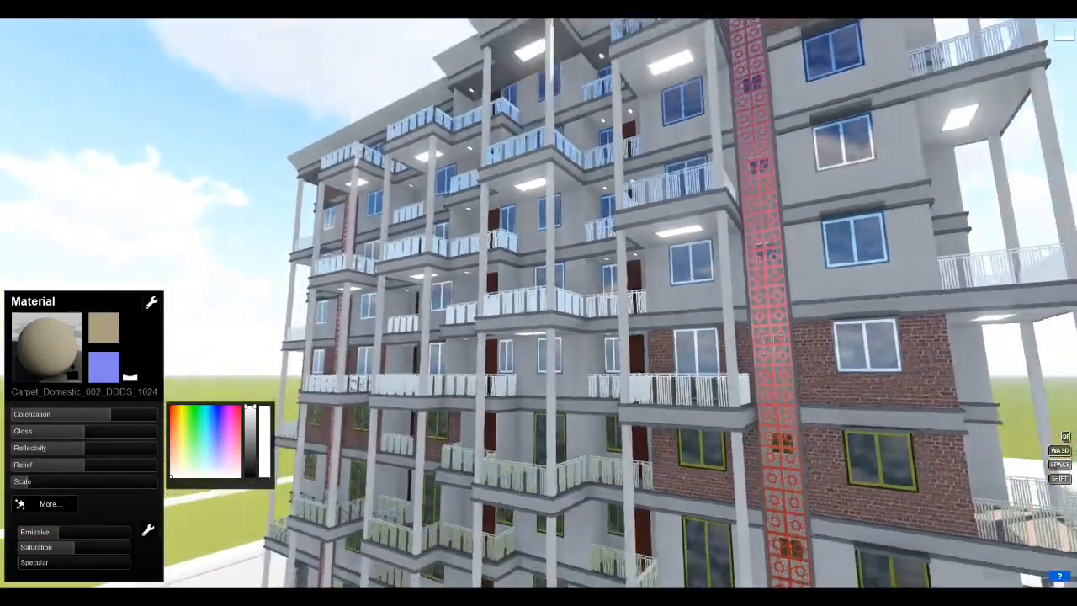
key("w")
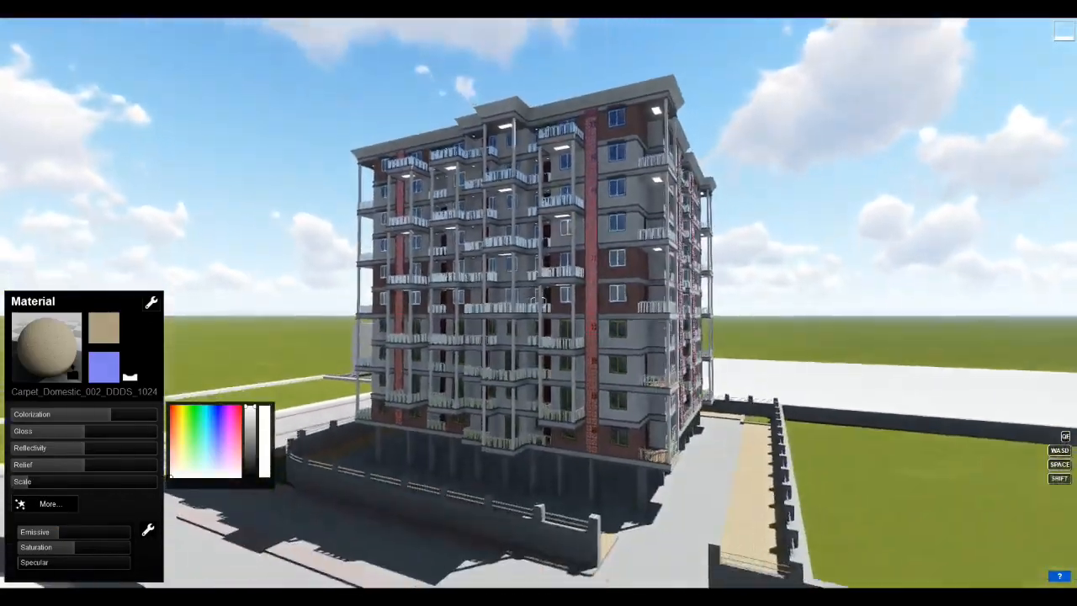
key("w")
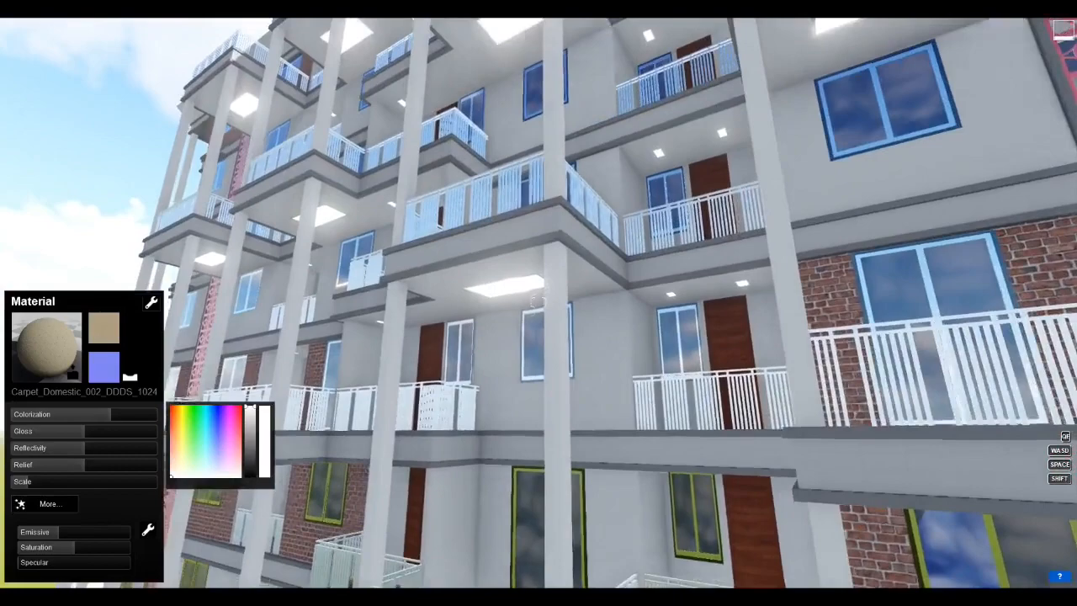
key("w")
right_click_drag(539, 300, 525, 278)
key("w")
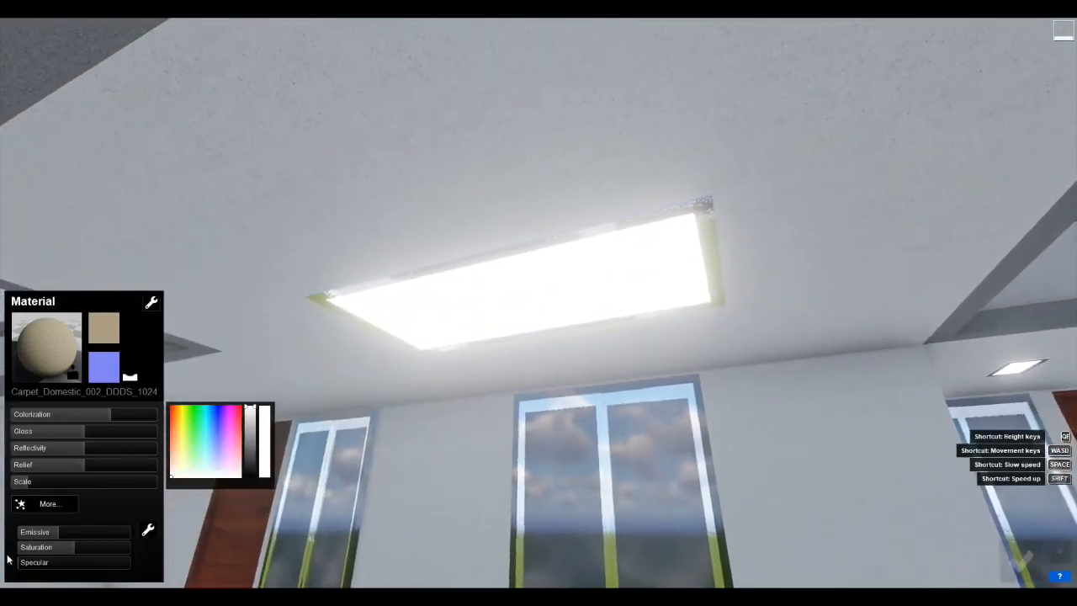
- Lower the ceiling panel's emissive strength to about a quarter, try red before returning its tint to white, and save the material
left_click_drag(52, 533, 40, 534)
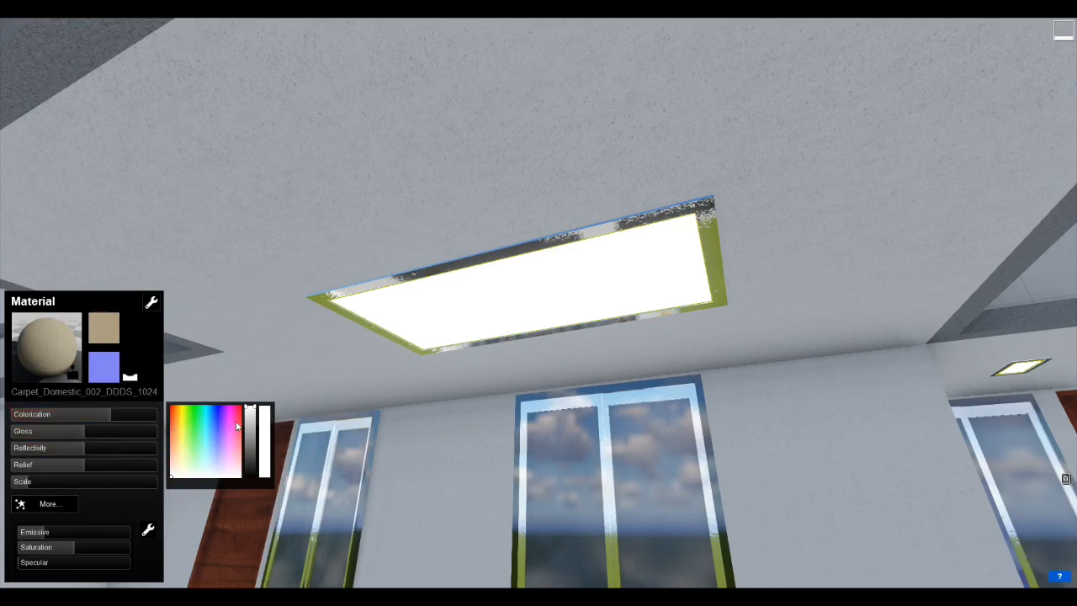
mouse_move(237, 426)
left_mouse_down()
mouse_move(236, 407)
mouse_move(239, 420)
mouse_move(247, 410)
left_mouse_up()
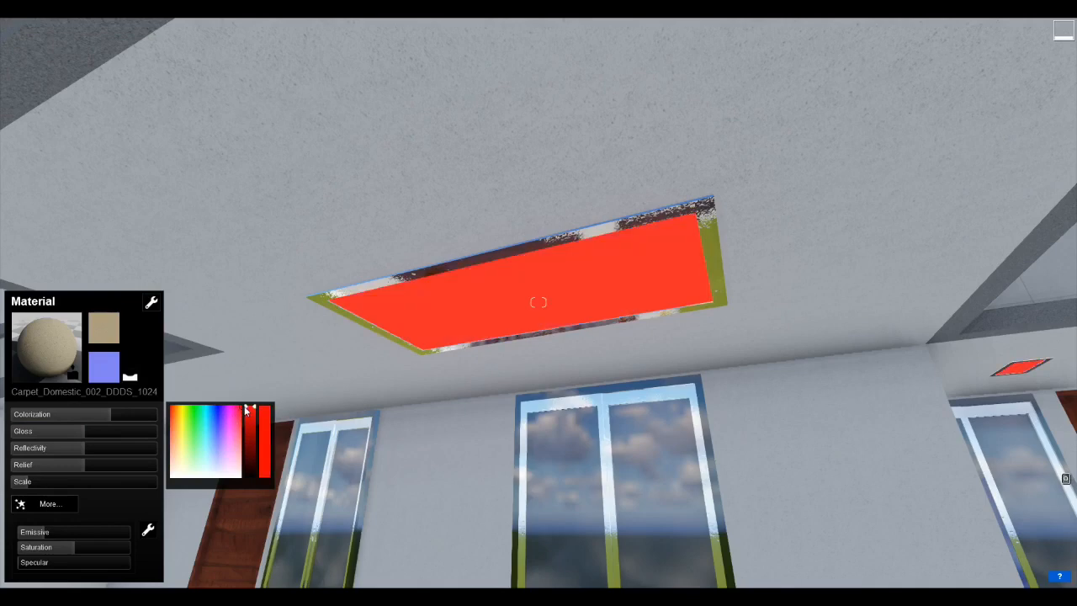
mouse_move(54, 530)
left_mouse_down()
mouse_move(67, 532)
mouse_move(47, 532)
left_mouse_up()
left_click_drag(221, 471, 257, 485)
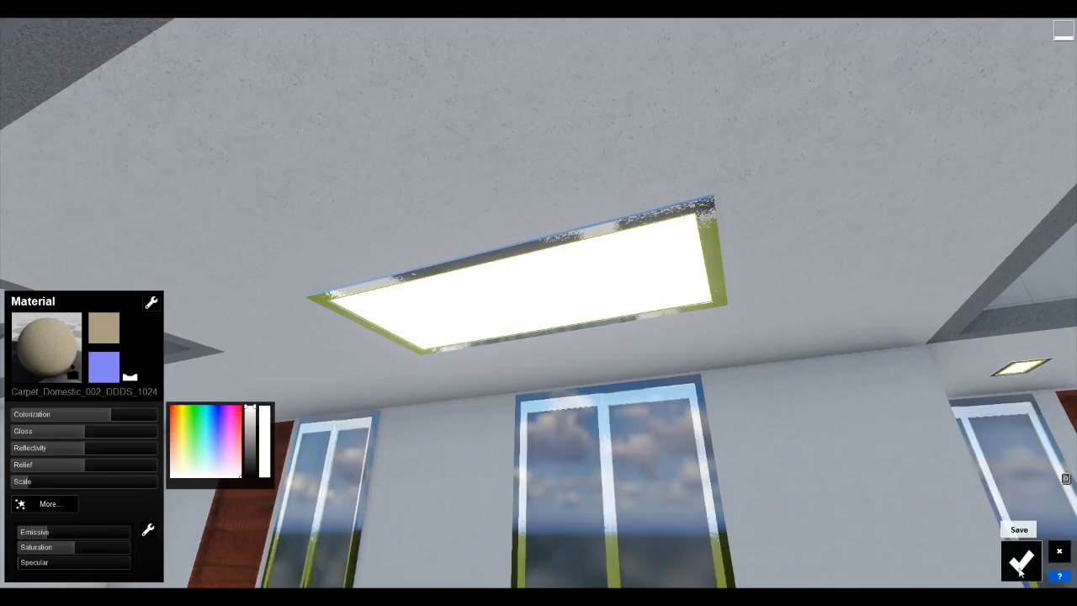
left_click(1020, 562)
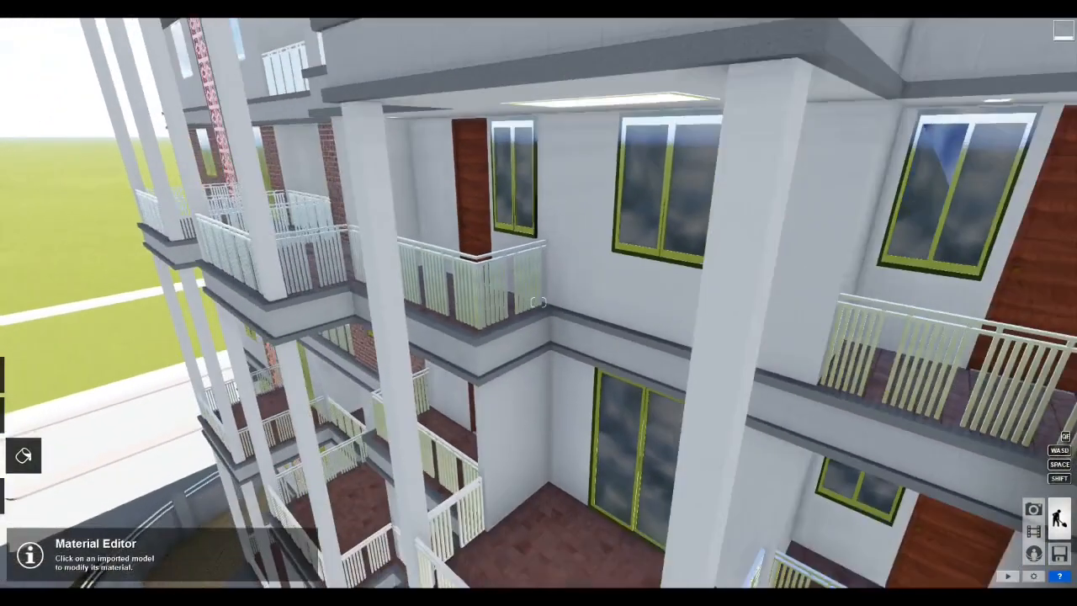
- Try shifting the texture of the balcony's wood floor (Wood_Floor_011) with the X, Y and Z position offsets
right_click_drag(538, 302, 584, 294)
key("w")
key("w")
key("s")
key("s")
key("w")
key("s")
key("w")
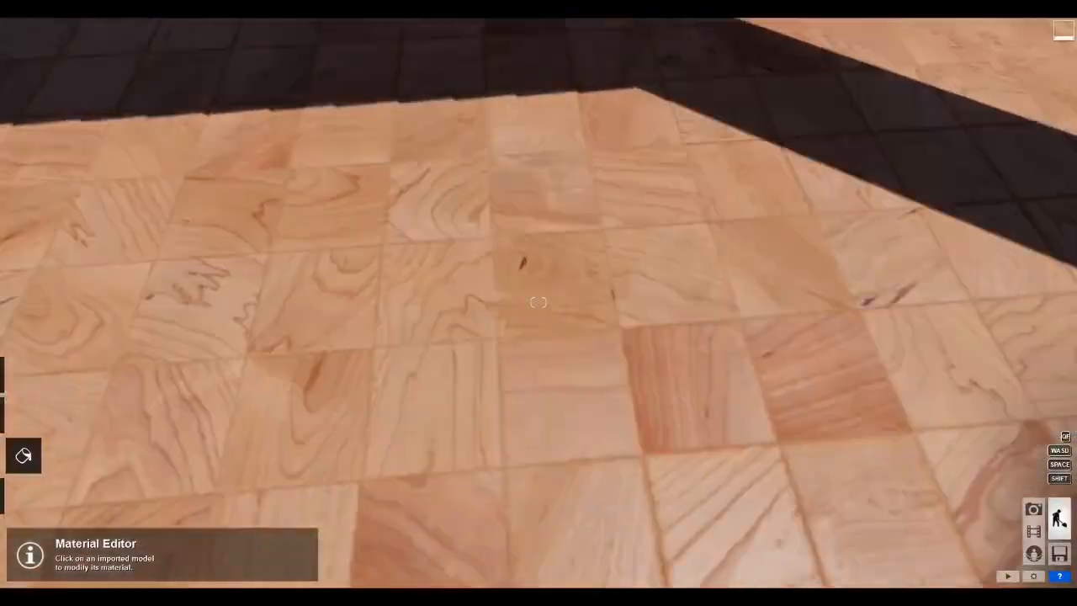
key("s")
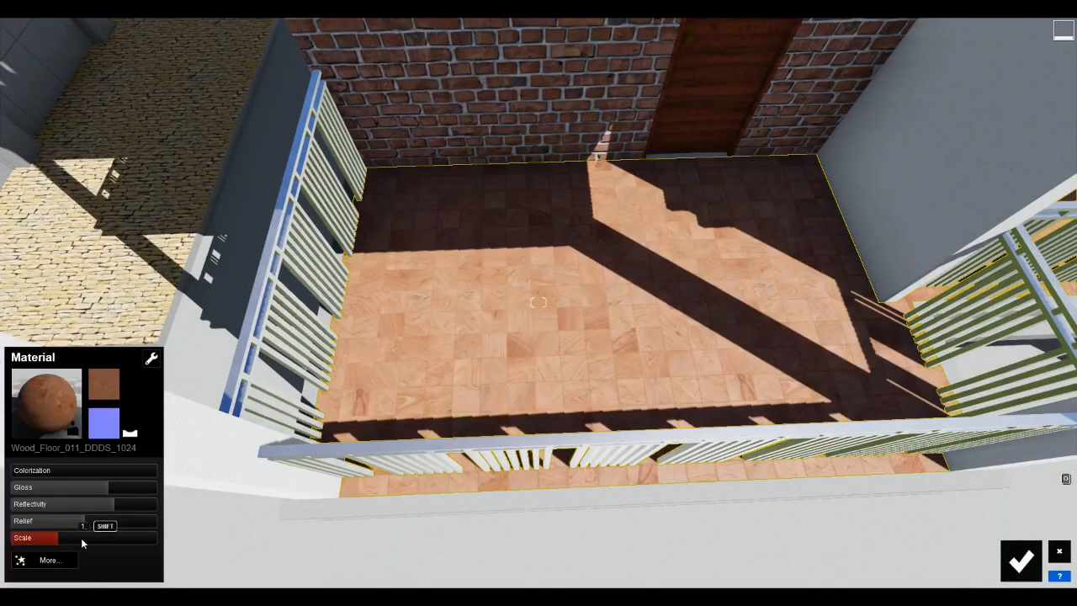
left_click(48, 561)
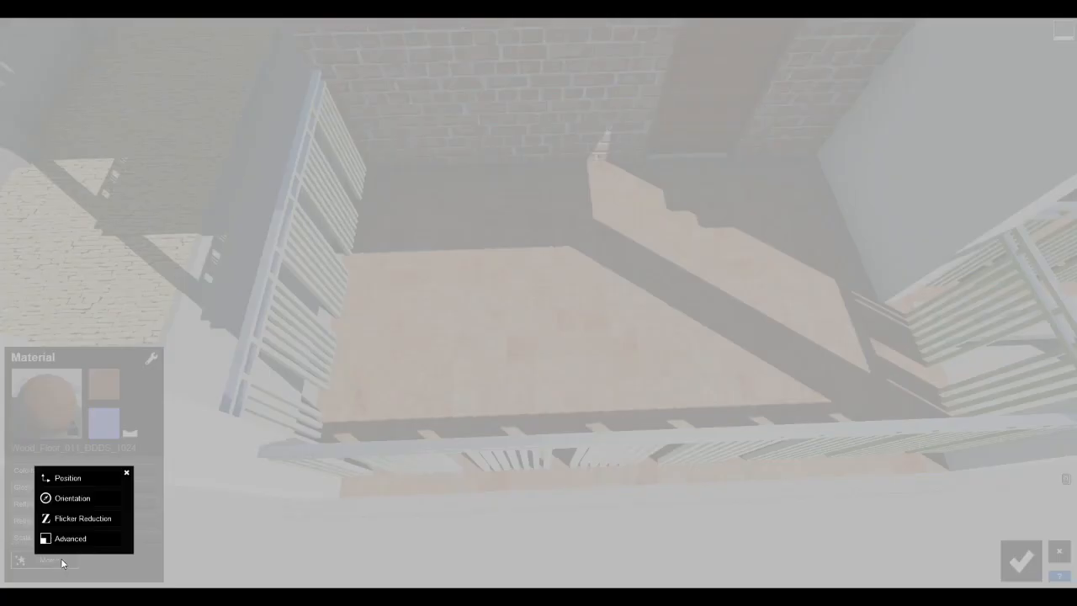
left_click(82, 480)
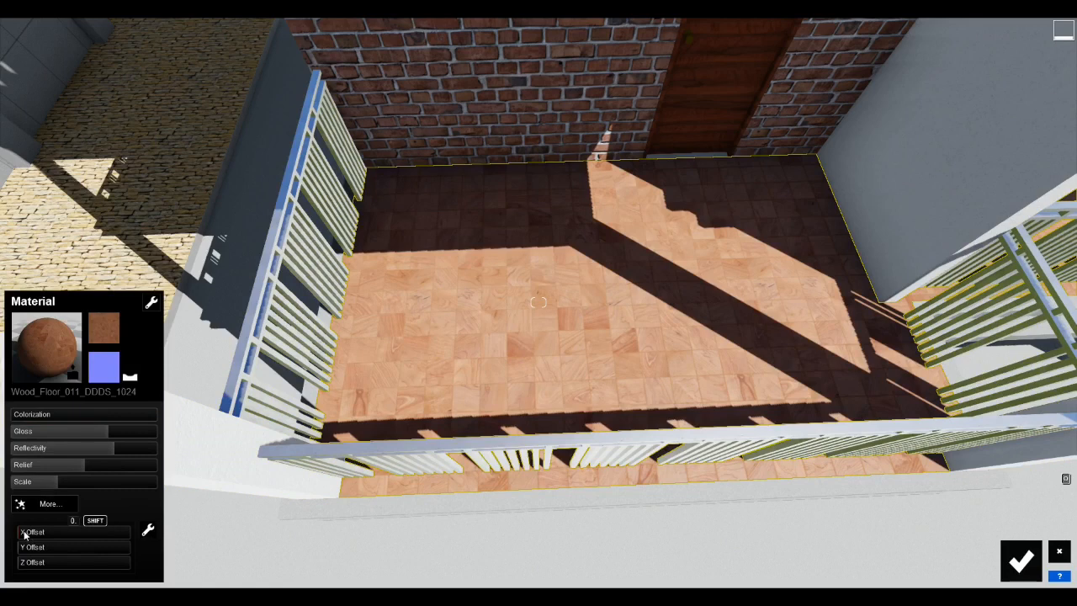
left_click_drag(25, 533, 39, 552)
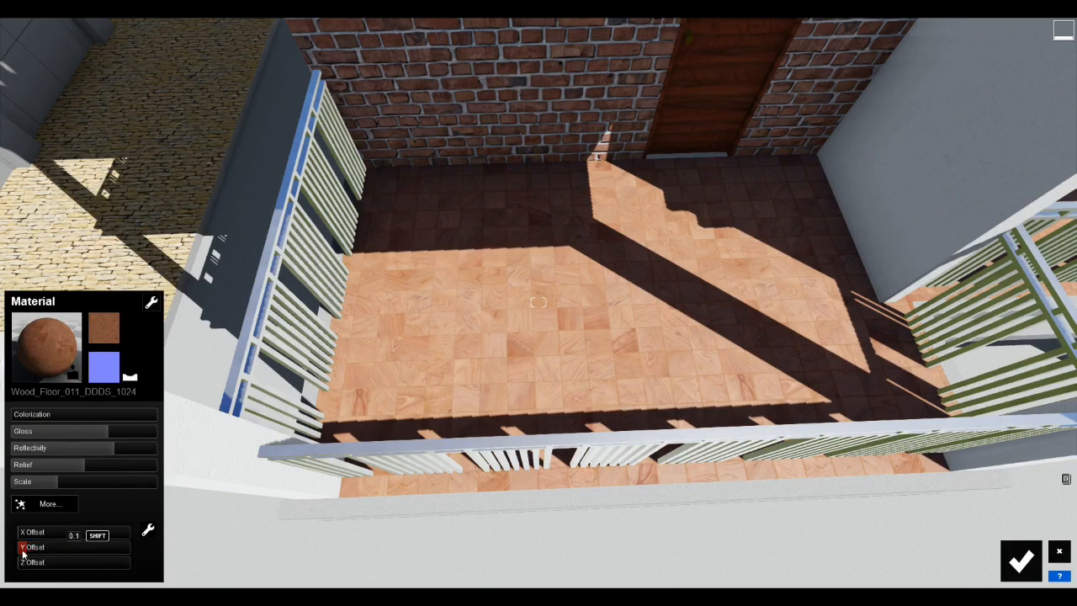
mouse_move(20, 564)
left_mouse_down()
mouse_move(52, 567)
mouse_move(23, 568)
left_mouse_up()
- Try rotating the balcony wood floor's texture with the heading, pitch and bank orientation settings
left_click(52, 507)
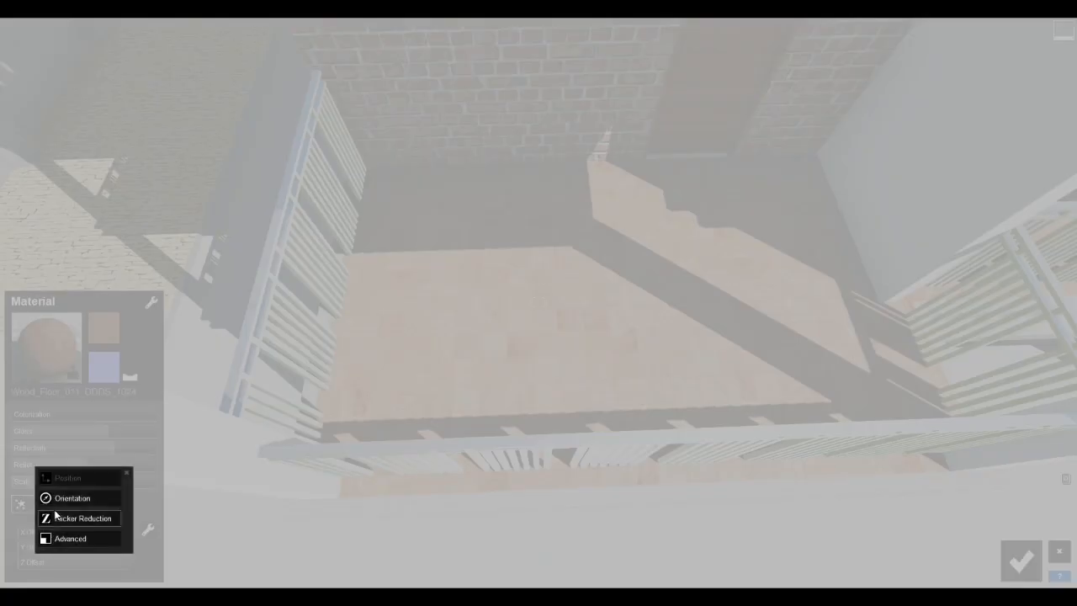
left_click(101, 497)
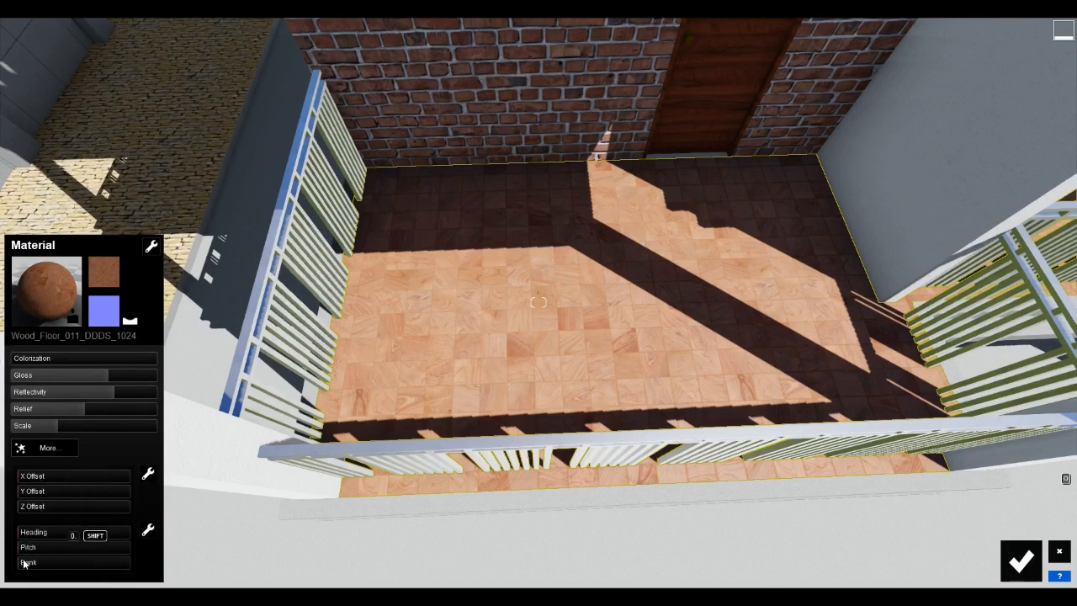
left_click_drag(23, 536, 17, 562)
- Remove the position and orientation settings from the balcony's wood floor material
left_click(148, 473)
left_click(149, 474)
left_click(116, 483)
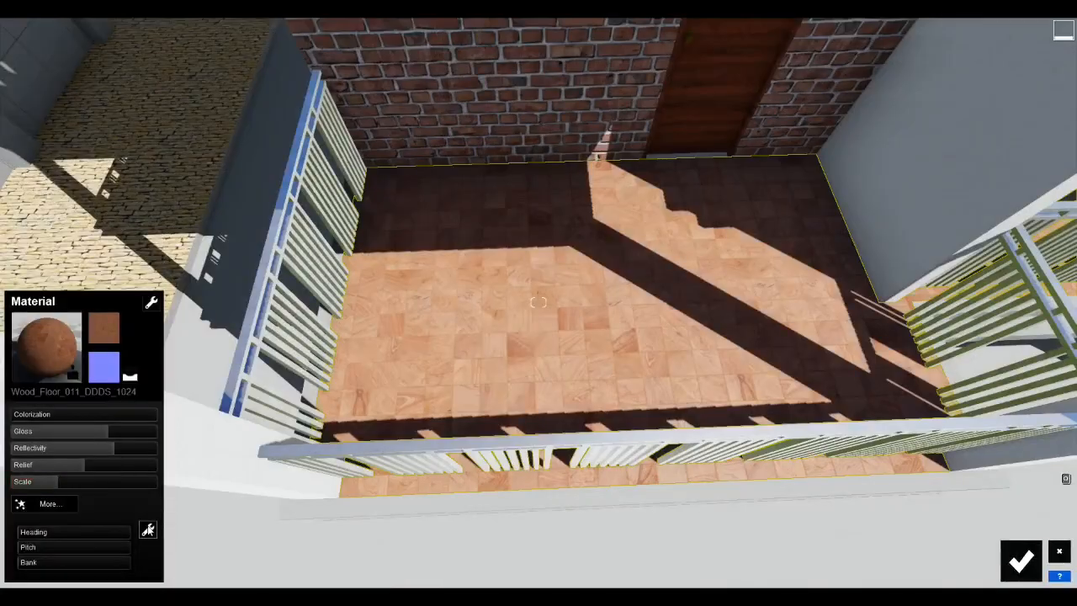
left_click(149, 528)
left_click(117, 535)
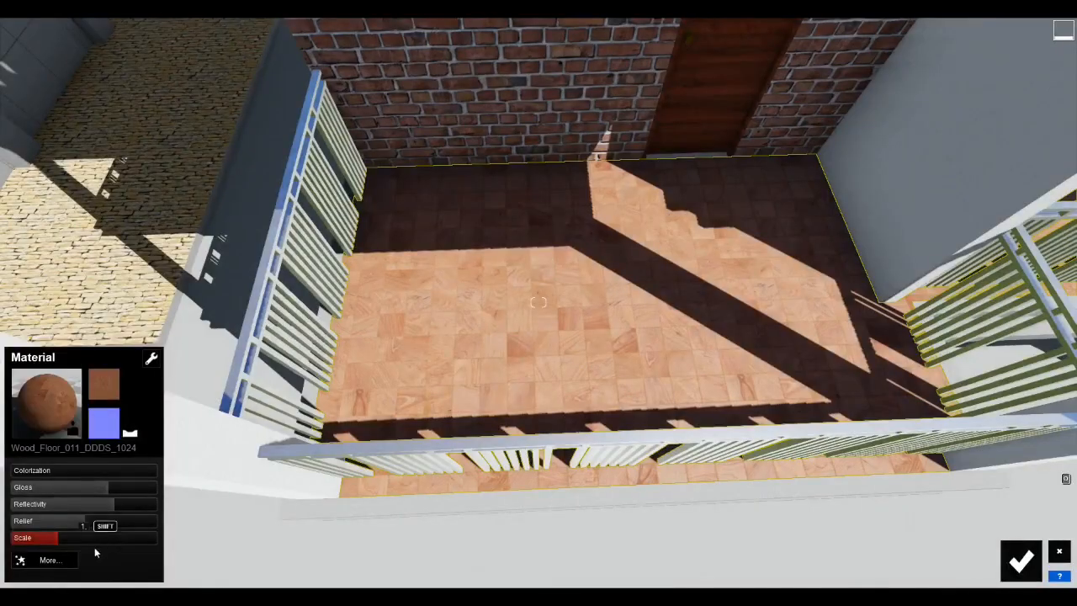
- Try the flicker reduction setting on the balcony's wood floor material, then remove it
left_click(69, 560)
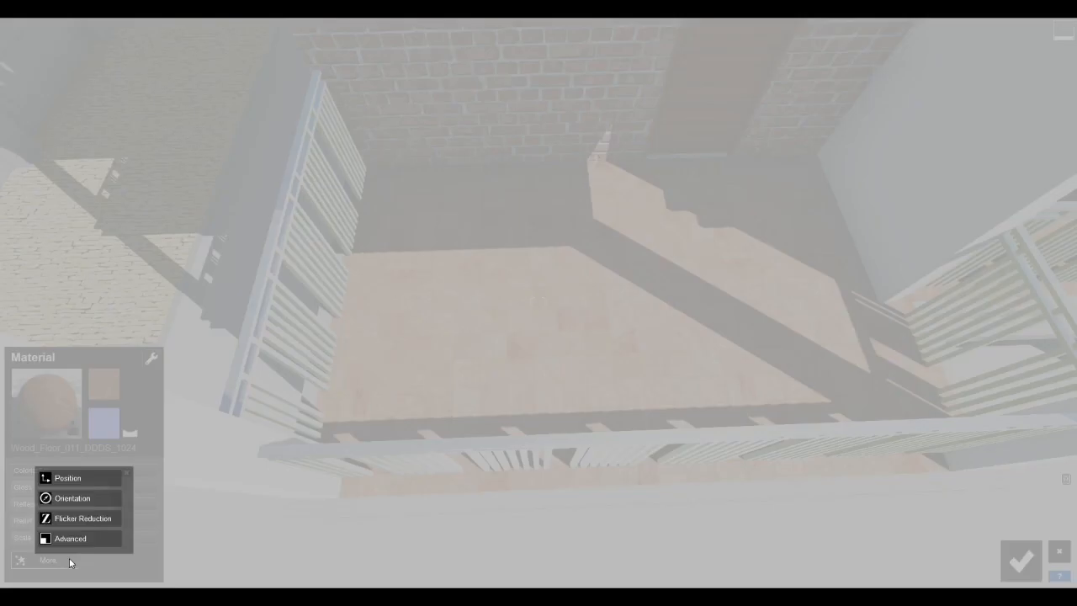
left_click(82, 518)
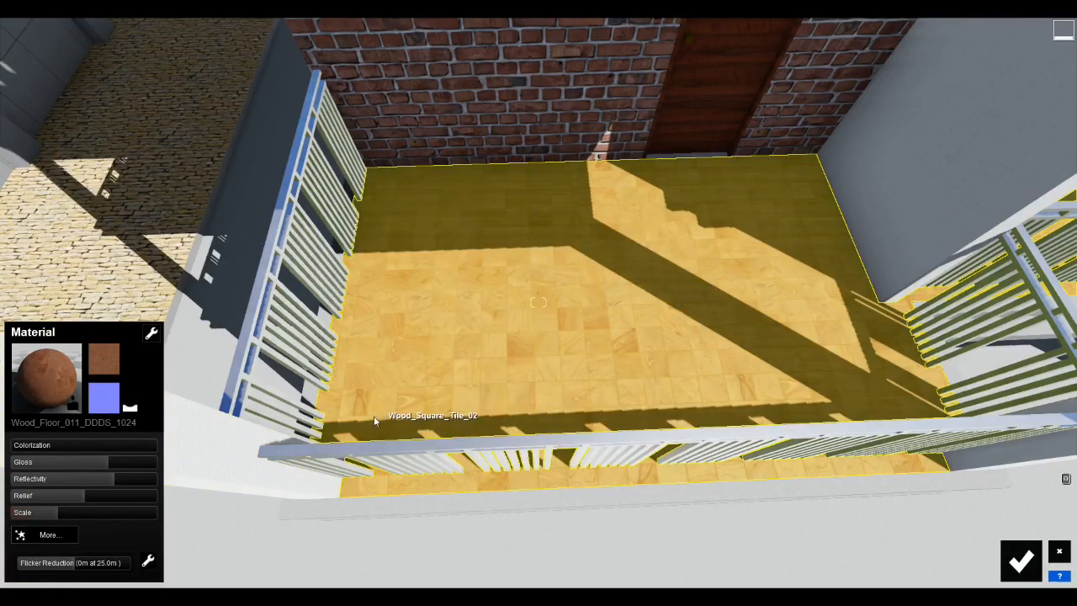
mouse_move(84, 564)
left_mouse_down()
mouse_move(128, 566)
mouse_move(32, 573)
mouse_move(74, 572)
left_mouse_up()
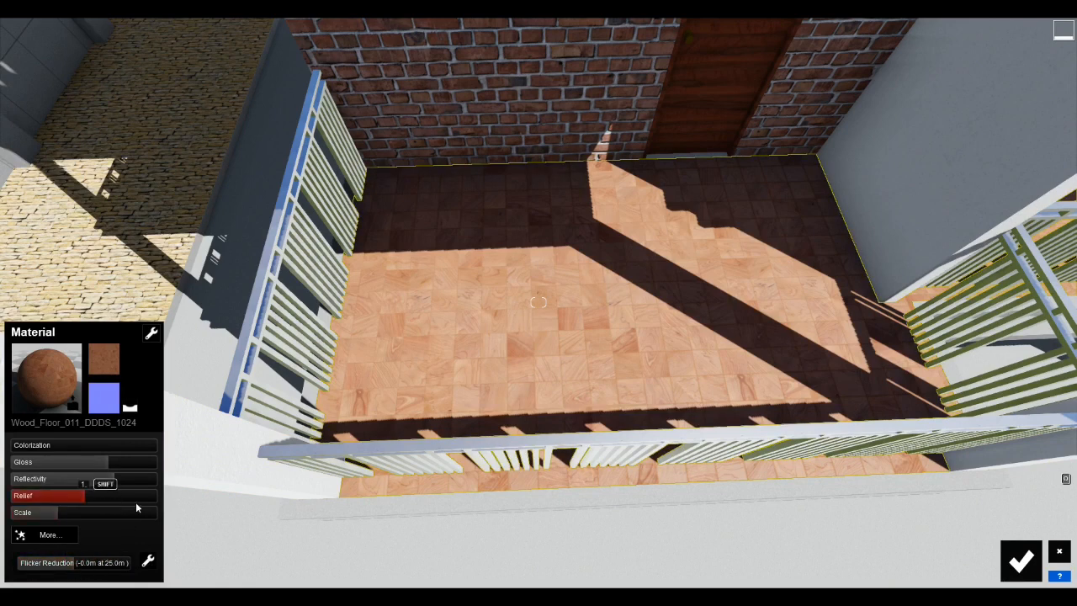
left_click(148, 562)
left_click(117, 562)
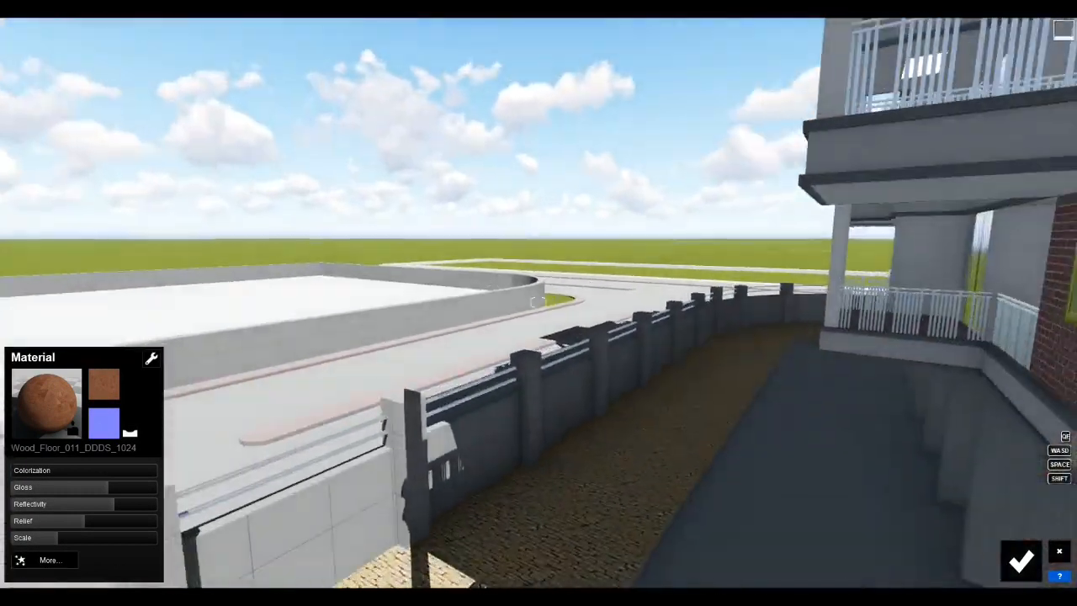
- Set flicker reduction to 0.3 m at 25.0 m on the Plaster_001 ceiling around the light panel and save the material
key("w")
right_click_drag(537, 302, 502, 355)
key("w")
key("s")
key("w")
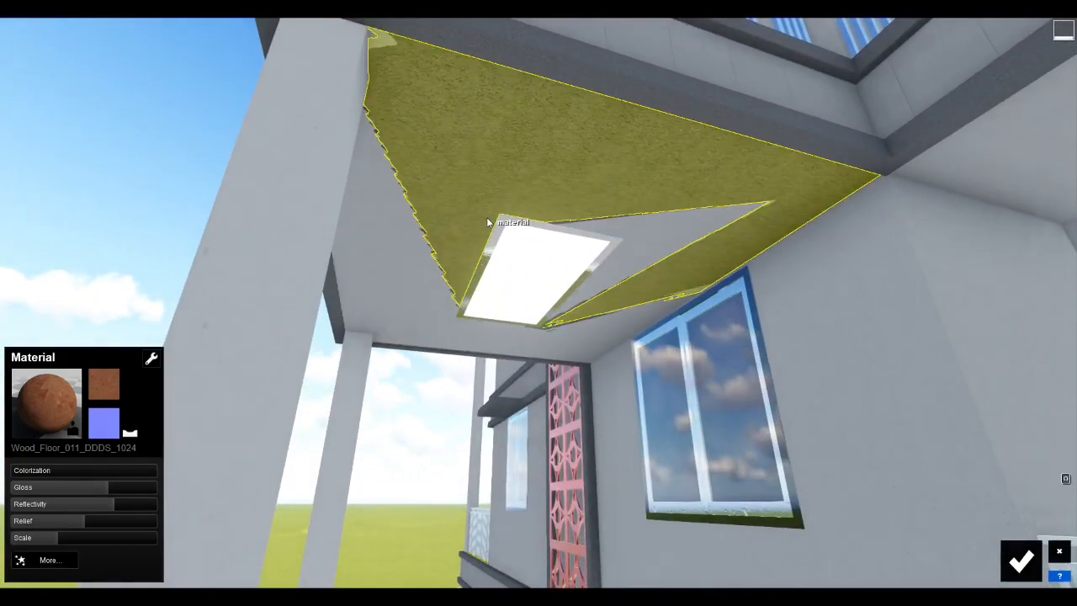
left_click(487, 223)
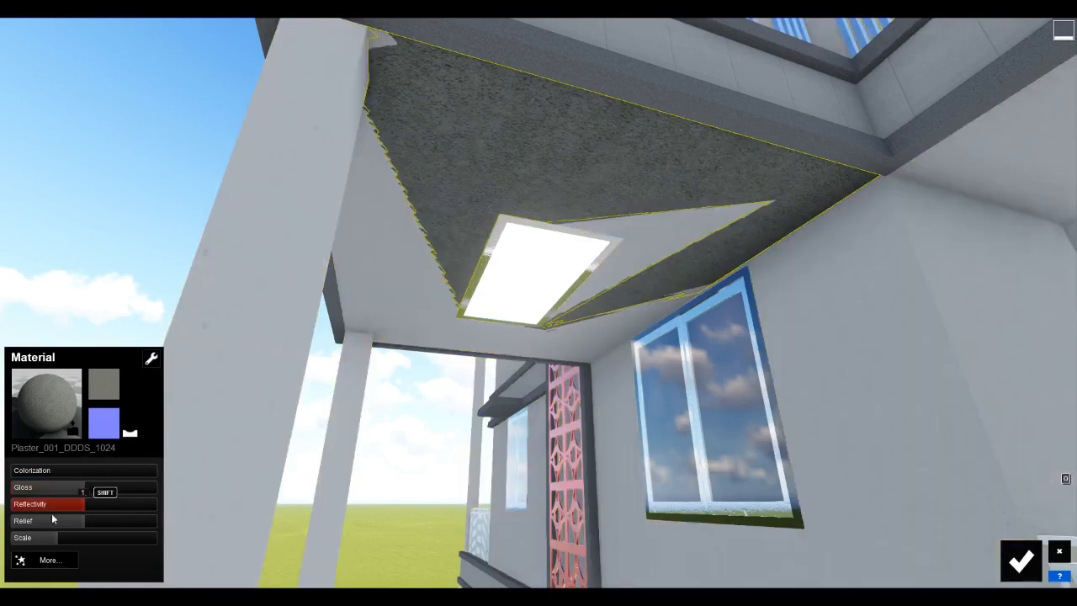
left_click(75, 559)
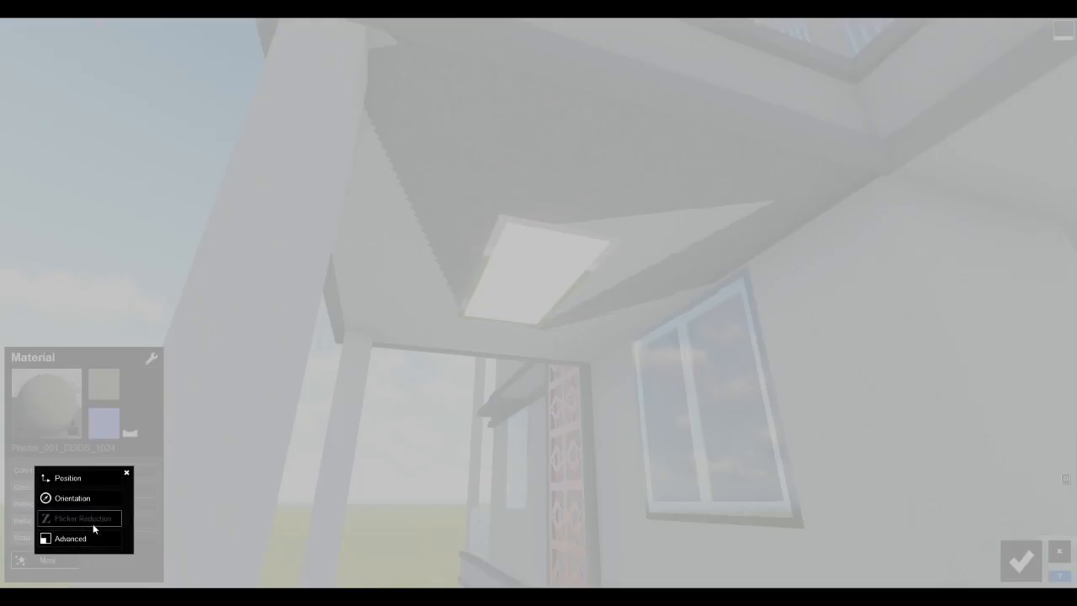
left_click(93, 520)
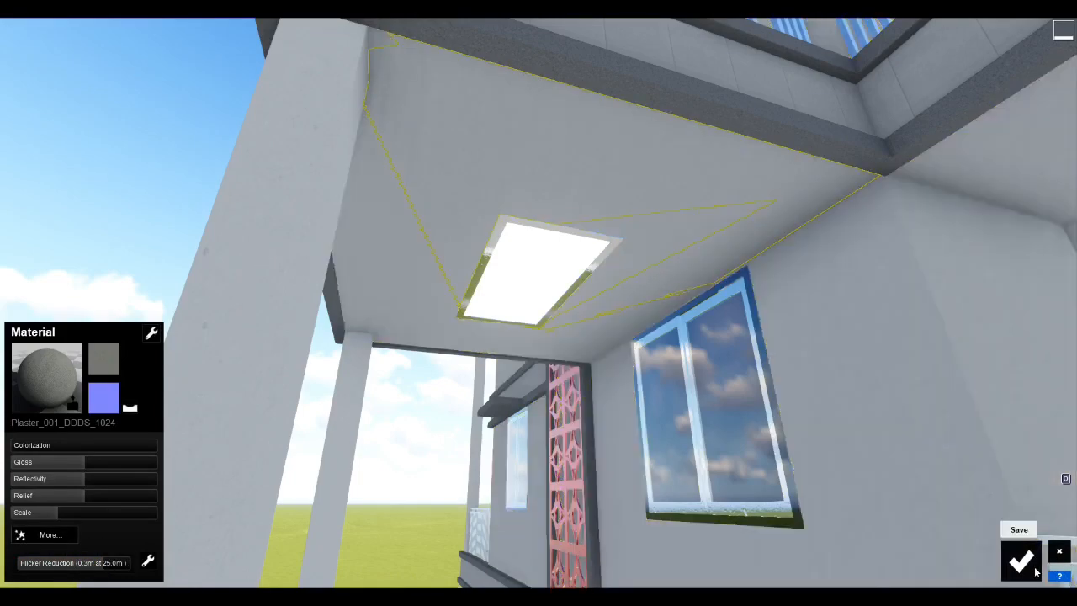
left_click(1021, 560)
- Examine the building's facades, balconies, ceiling lights and surrounding grounds from several distances and angles
key("s")
right_click_drag(538, 302, 555, 363)
key("w")
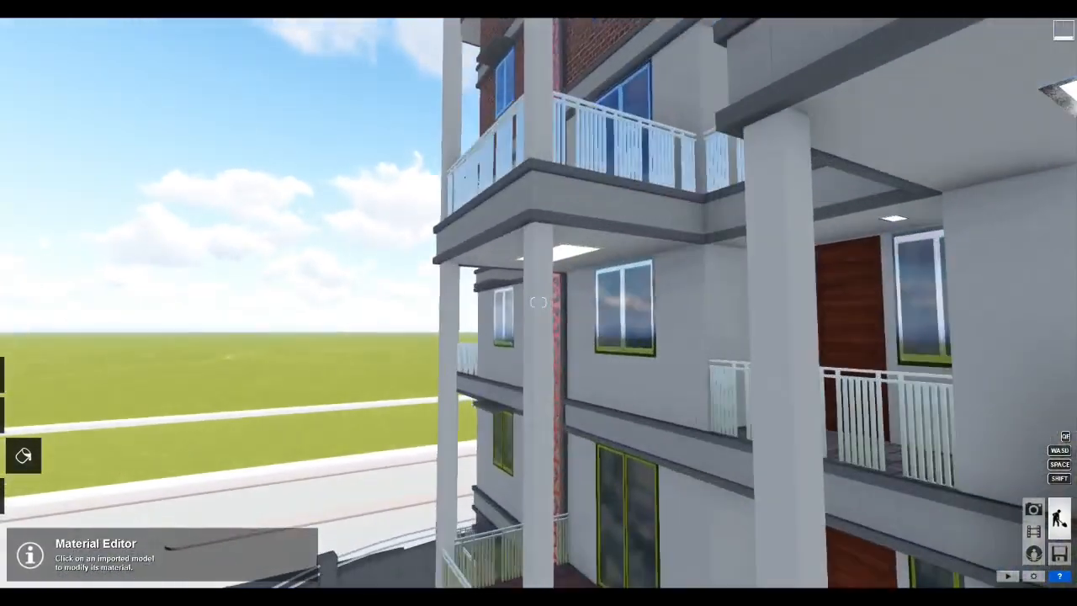
key("s")
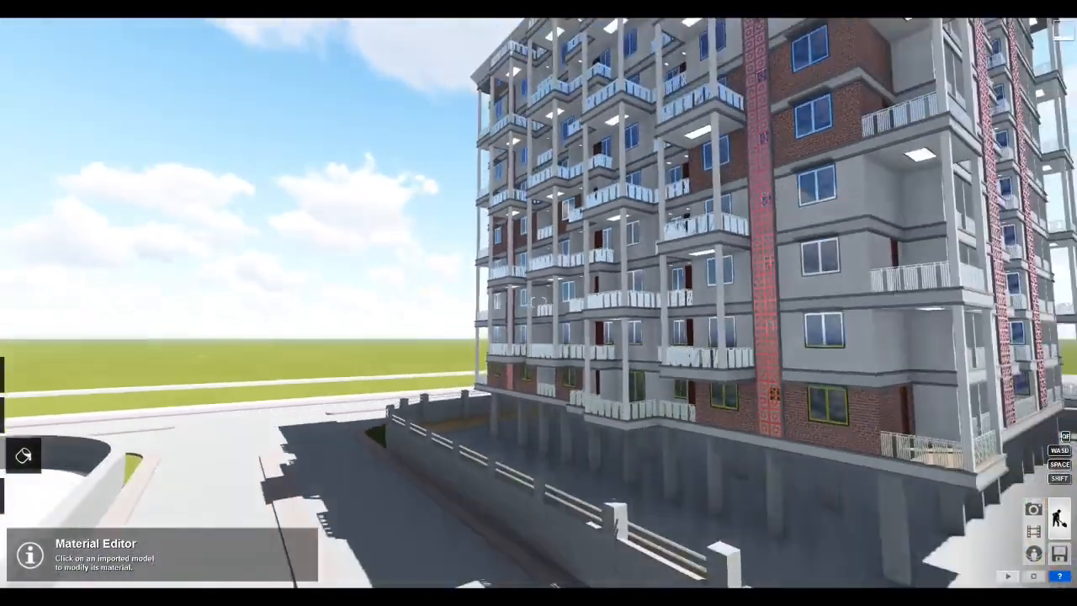
key("s")
right_click_drag(539, 302, 648, 322)
key("w")
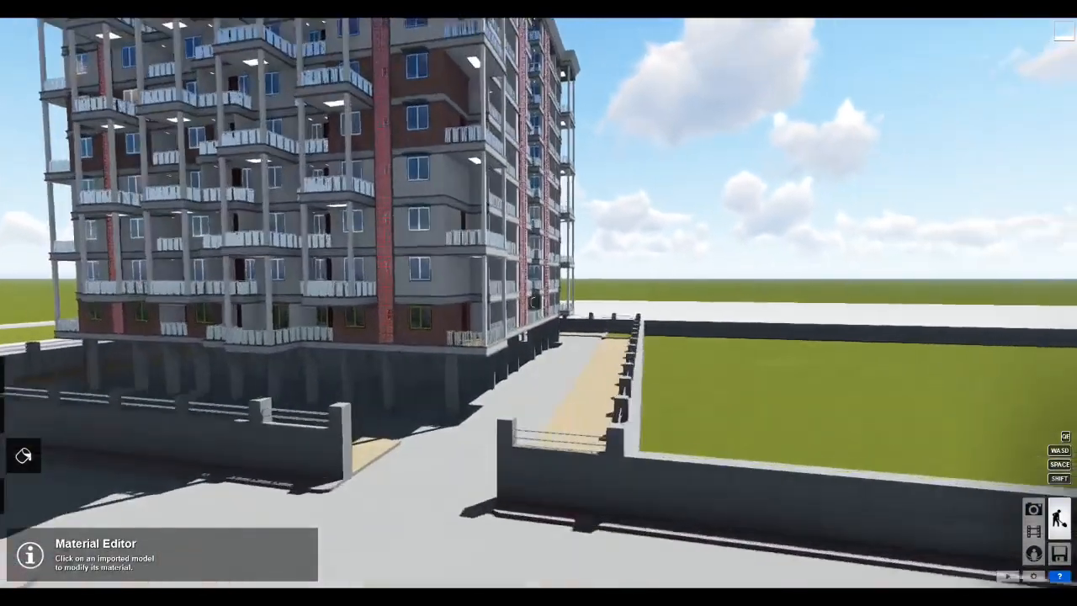
key("w")
right_click_drag(538, 301, 472, 287)
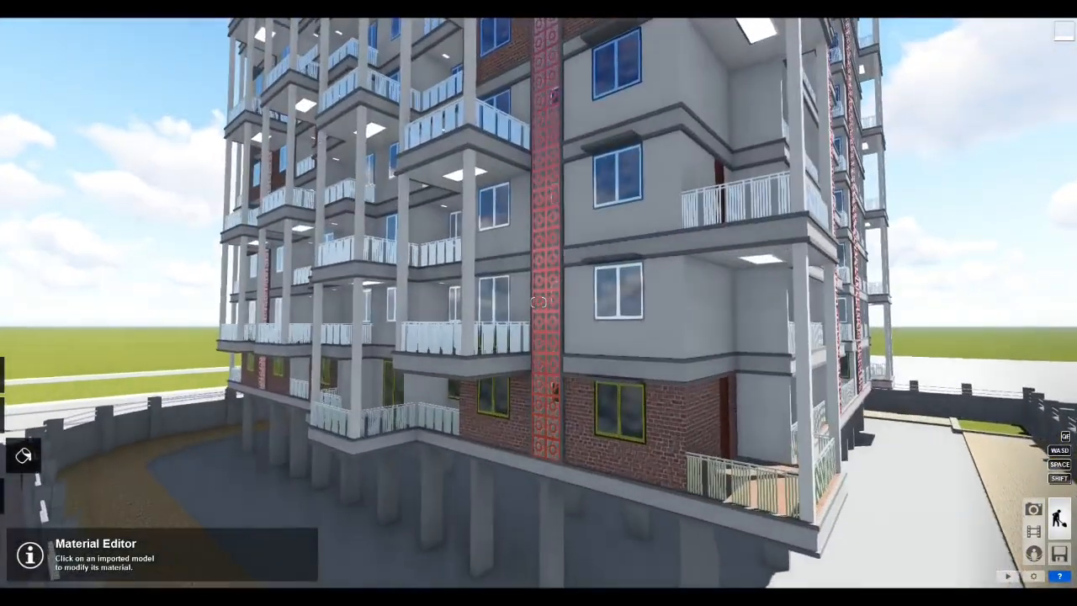
right_click_drag(539, 302, 517, 333)
key("s")
key("w")
key("s")
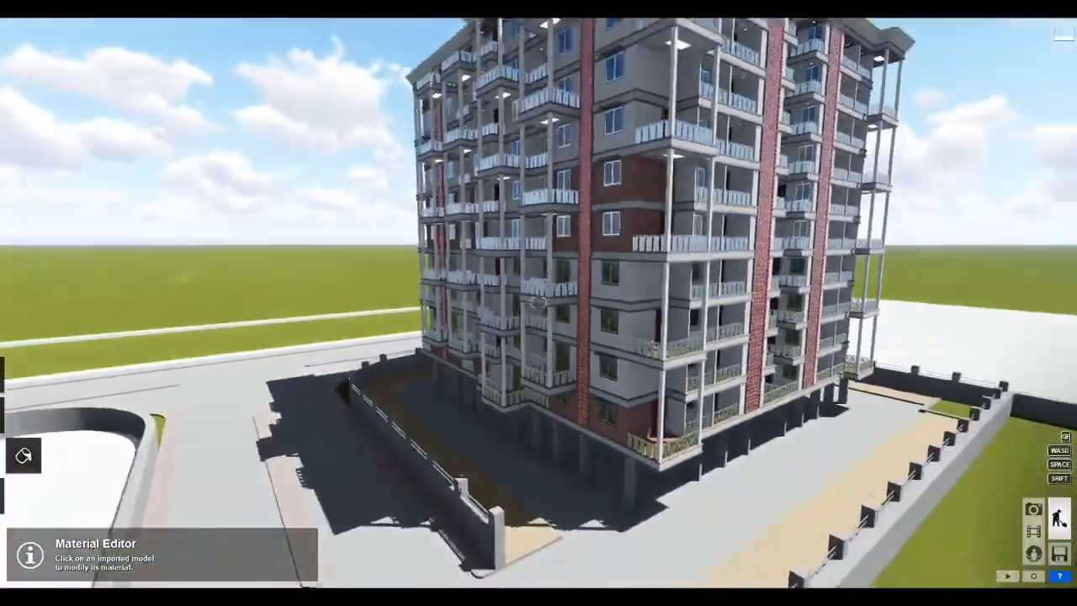
key("w")
mouse_move(847, 463)
right_mouse_down()
mouse_move(778, 474)
mouse_move(861, 450)
right_mouse_up()
key("s")
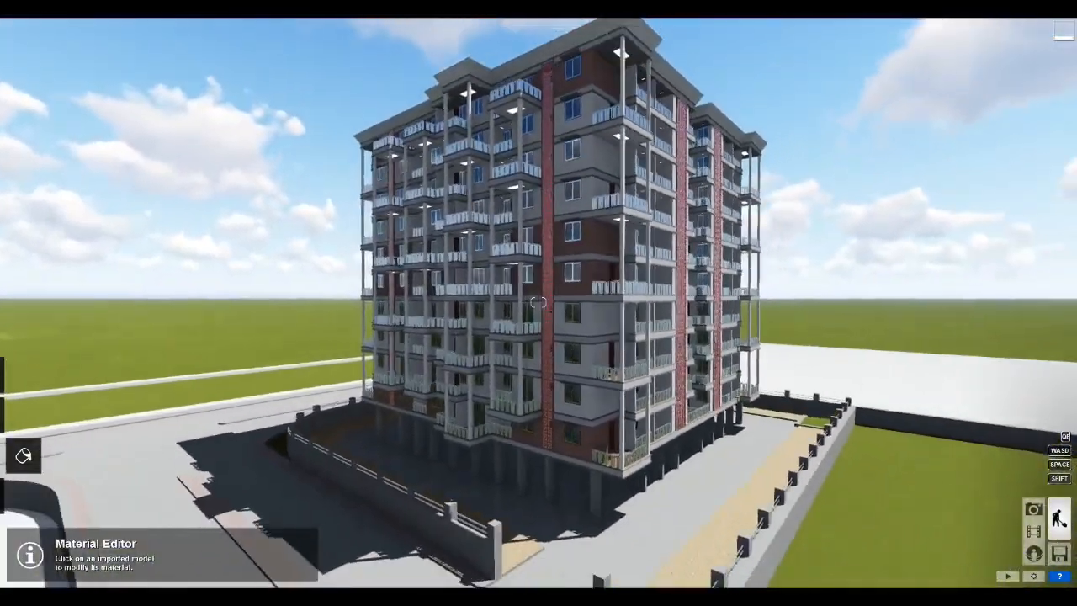